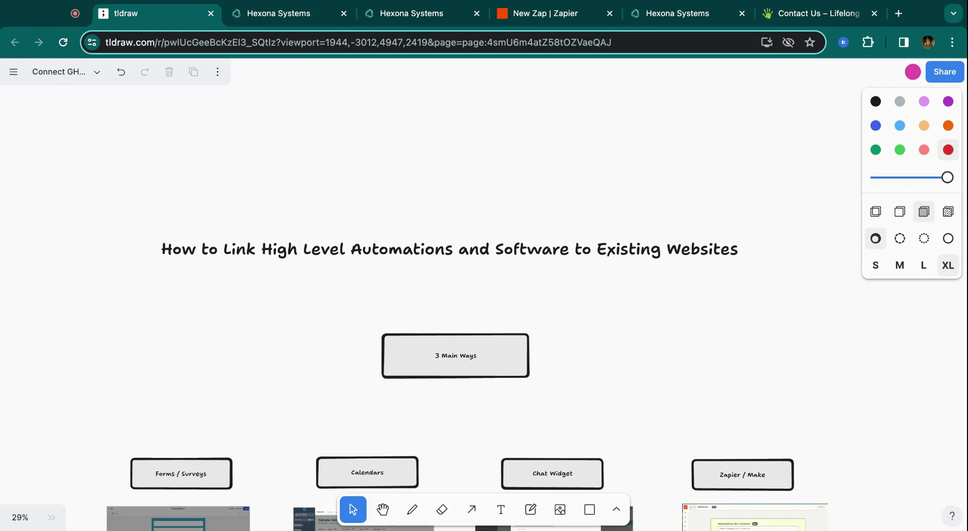
Change the number in the "3 Main Ways" box so the text reads "4 Main Ways"
scroll(431, 343, up, 3)
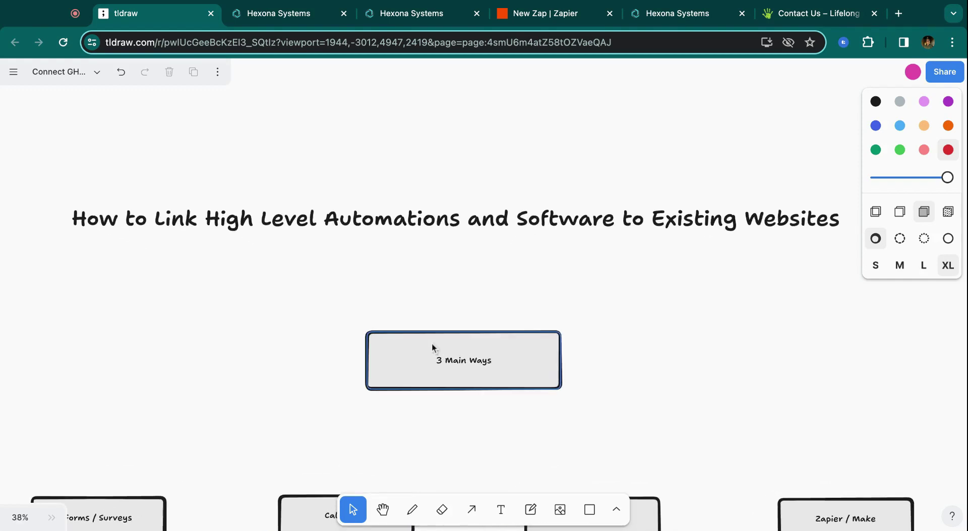
double_click(441, 360)
click(441, 360)
key(BackSpace)
text(4)
click(329, 348)
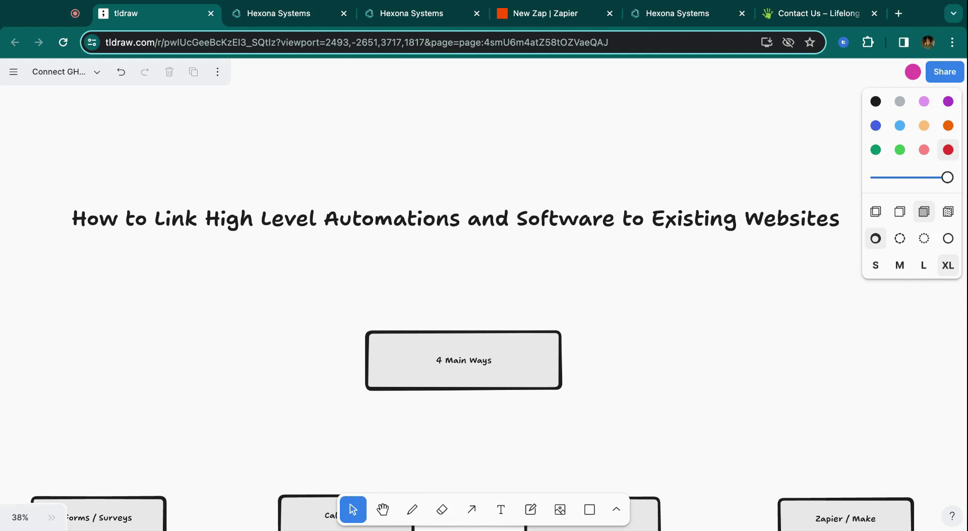
scroll(484, 302, up, 1)
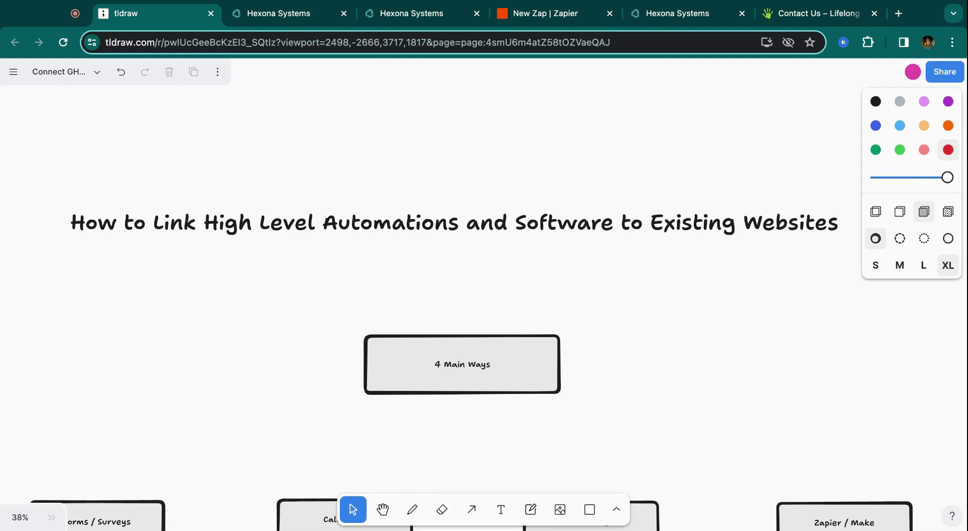
Open the Course Waitlist form's integration options in Hexona Systems, choose the Polite slide-in layout and copy its embed code
scroll(484, 303, up, 5)
scroll(484, 302, down, 2)
scroll(379, 234, down, 3)
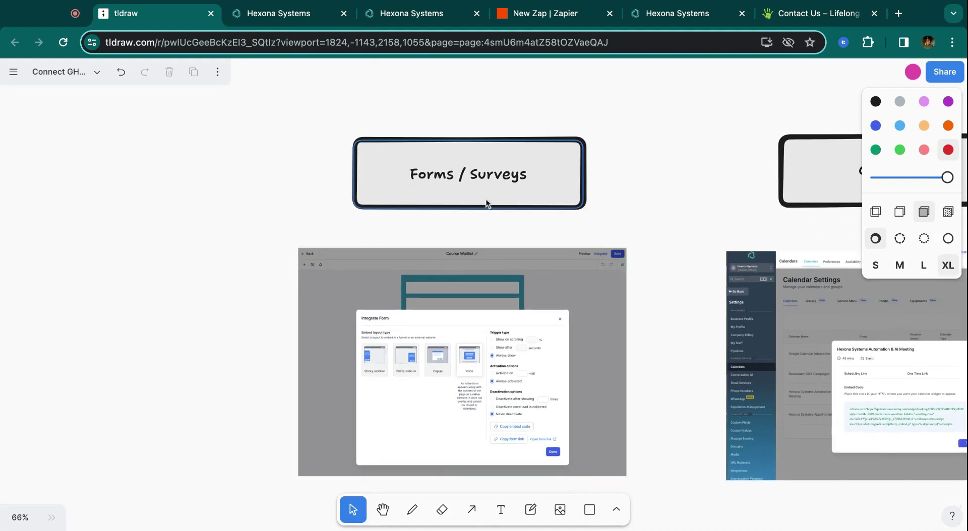
key(ctrl+Tab)
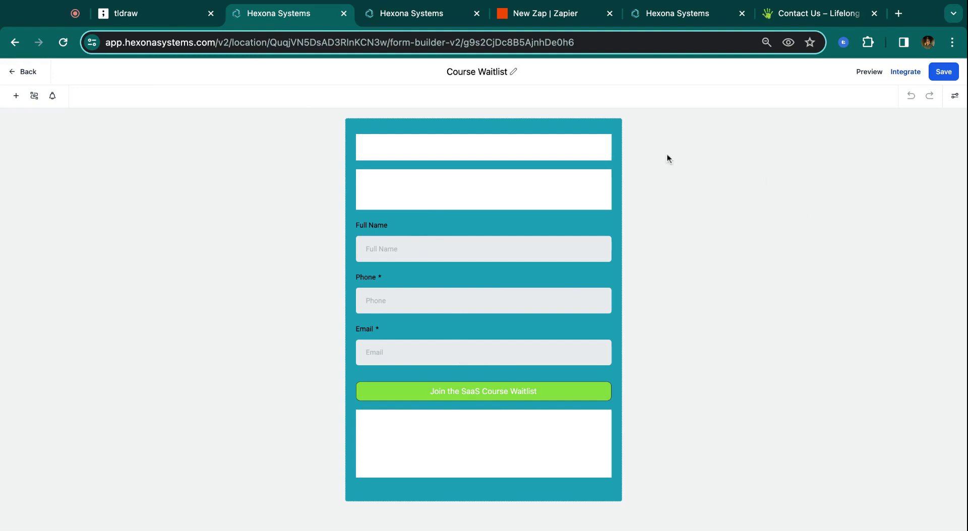
click(904, 73)
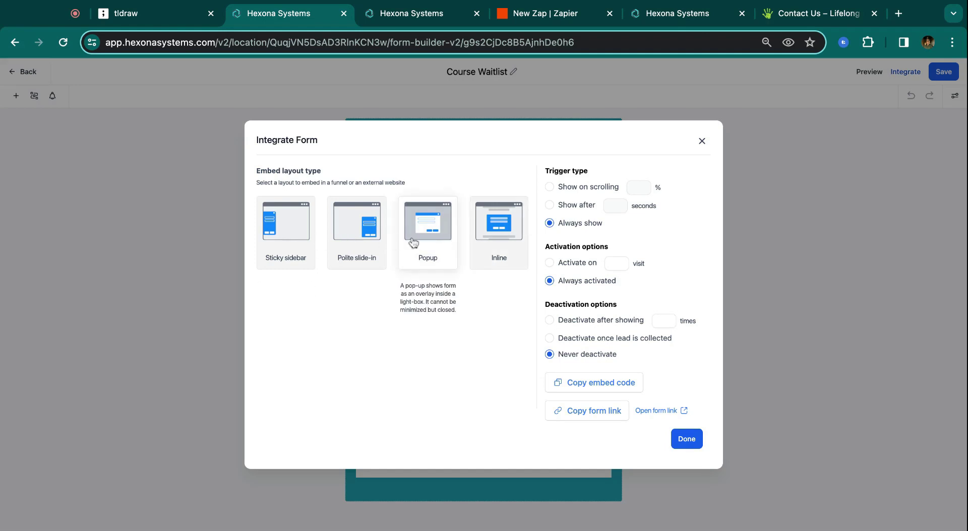
click(360, 246)
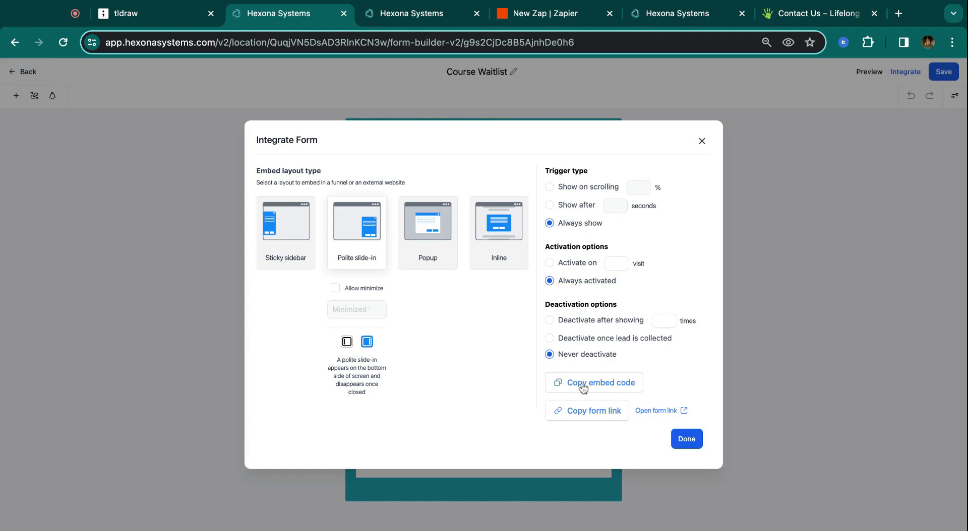
click(601, 384)
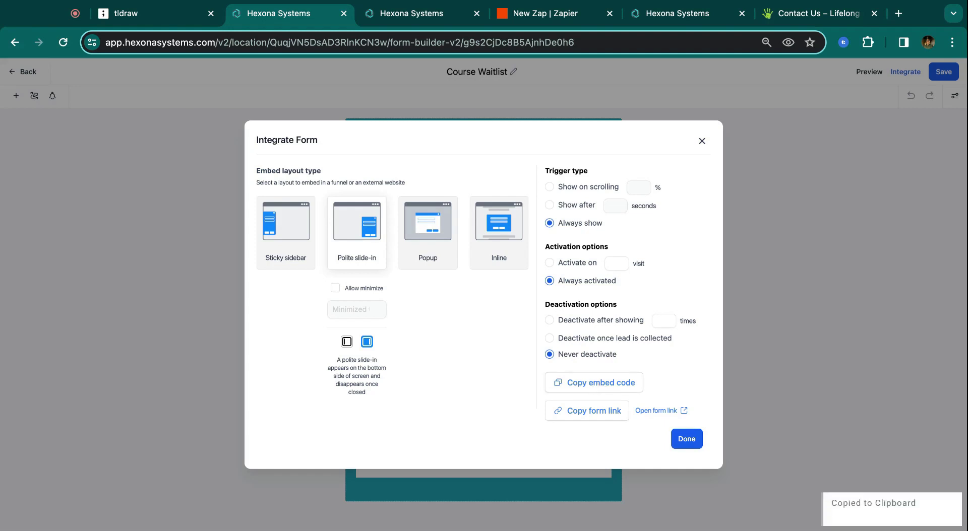
Paste the copied embed code into the address bar to inspect it, and close the Integrate Form dialog
click(303, 44)
key(ctrl+v)
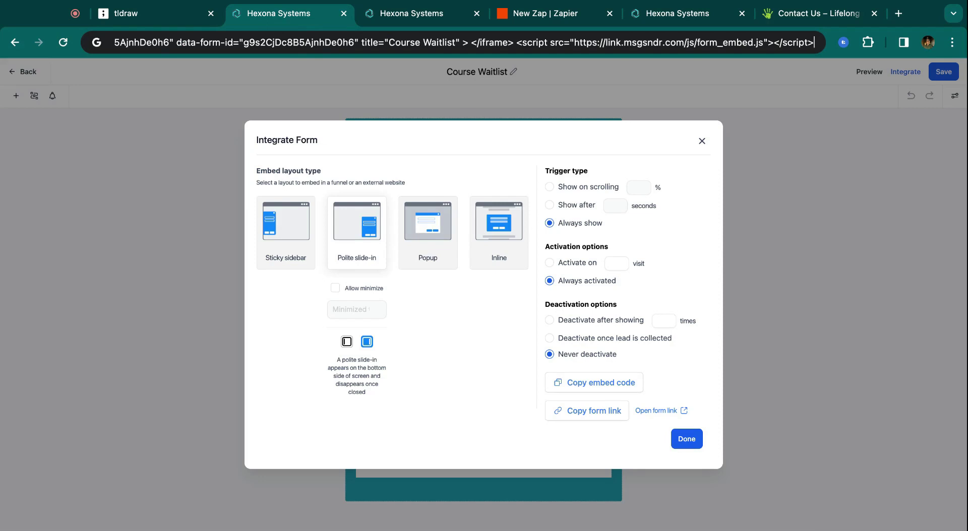
click(386, 45)
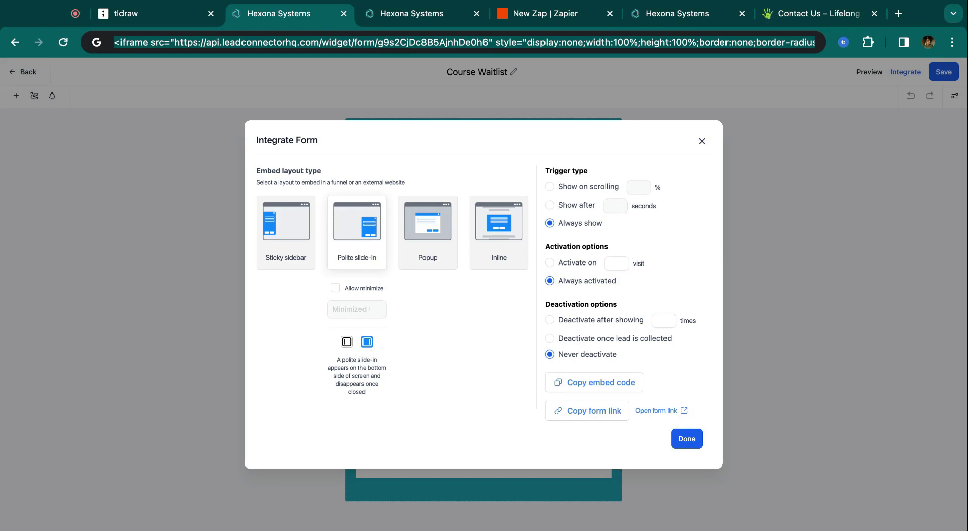
click(407, 166)
click(701, 141)
Switch to the Lifelong Learning Centre contact page and move its browser tab directly after the form builder tab
click(832, 15)
drag(831, 15, 452, 21)
scroll(377, 178, up, 7)
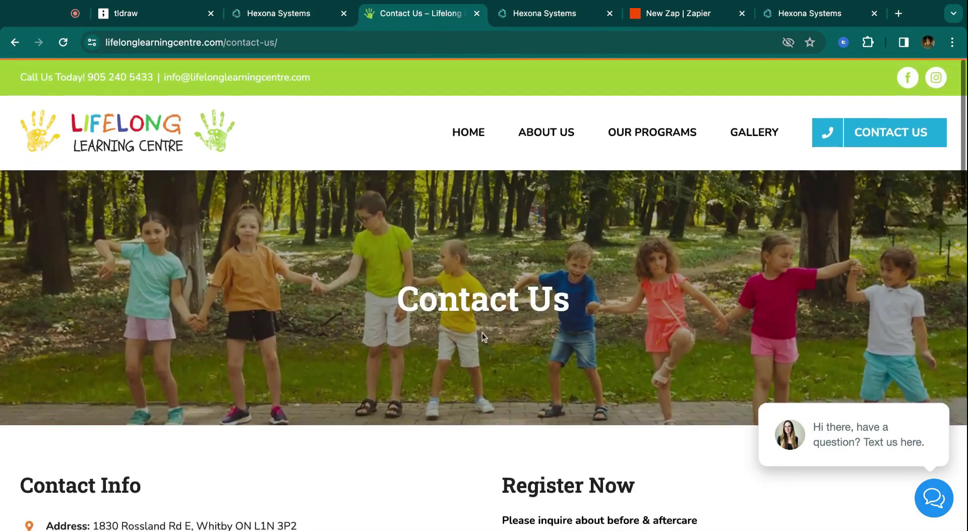
Examine the fields of the registration form embedded on the contact page, through to the submit section
scroll(482, 333, down, 7)
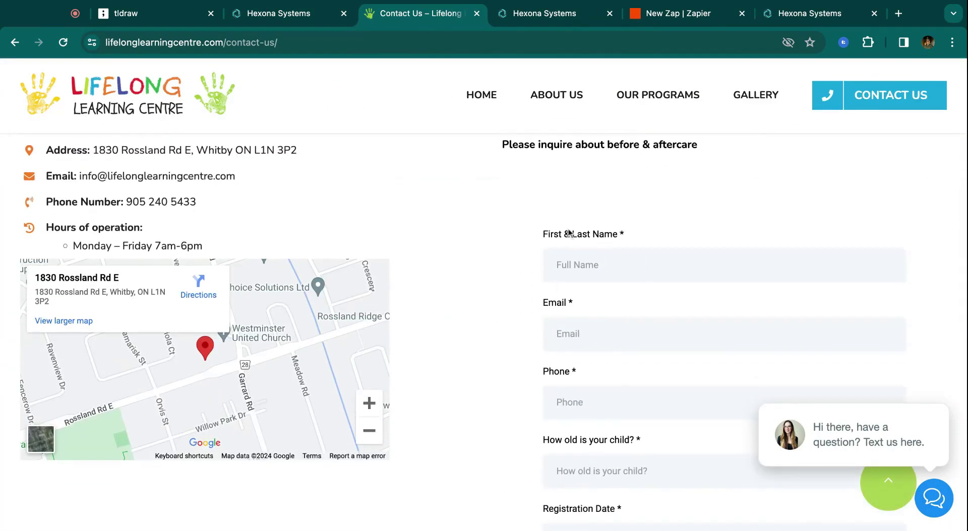
scroll(630, 199, down, 2)
click(562, 257)
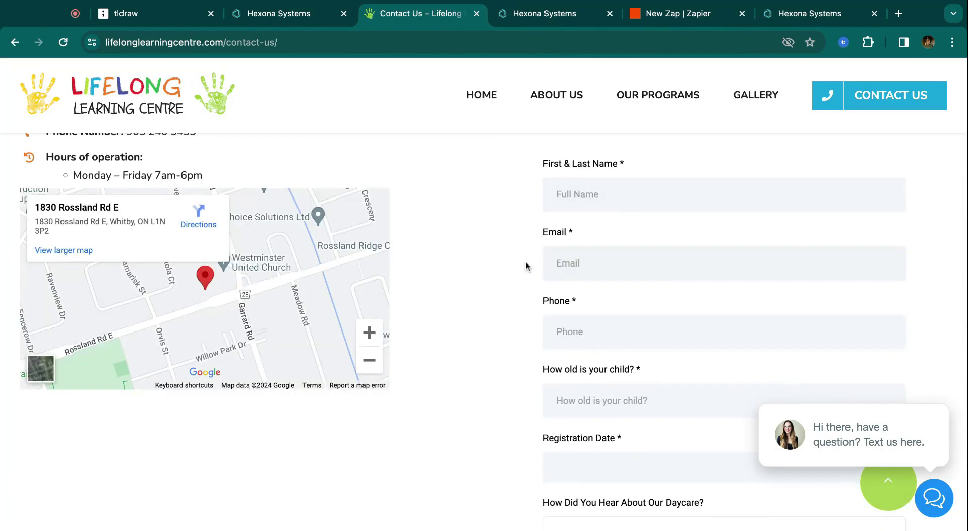
scroll(670, 247, down, 3)
scroll(670, 247, up, 3)
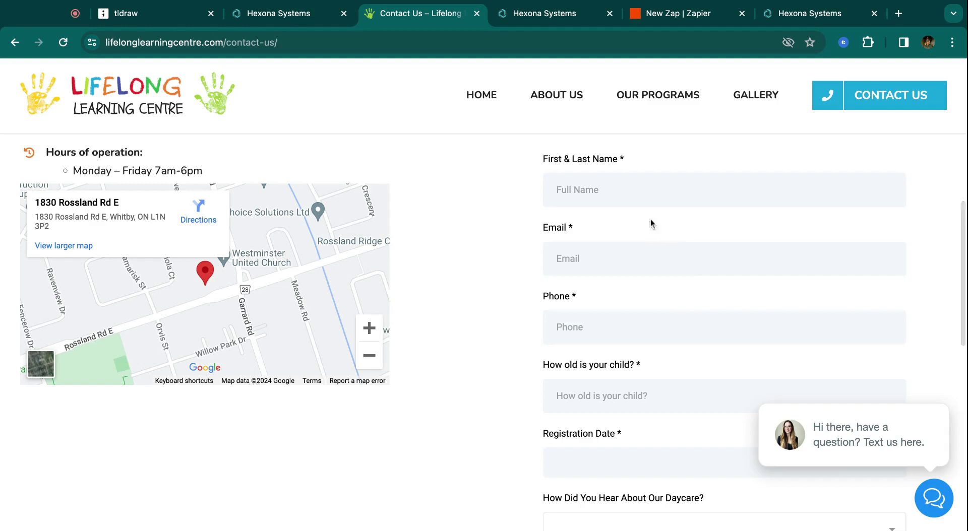
scroll(624, 347, down, 4)
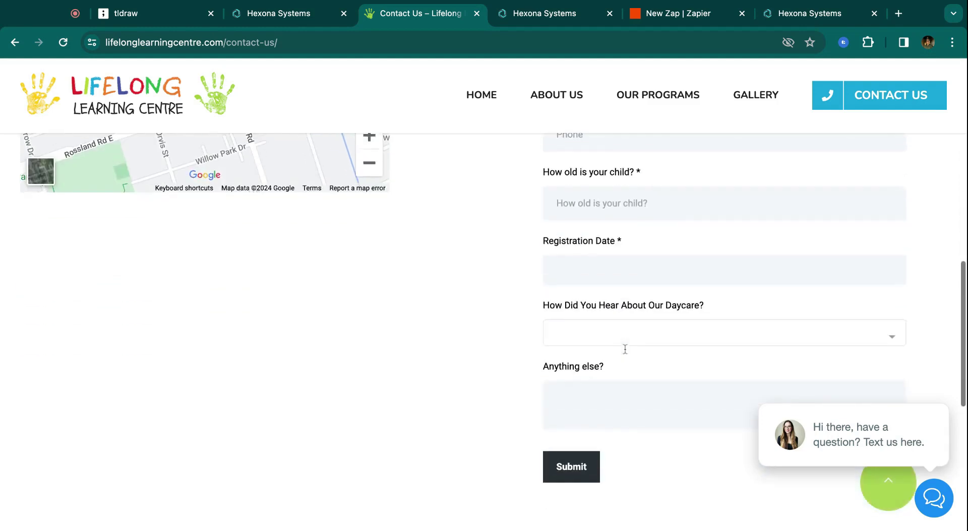
scroll(625, 349, down, 2)
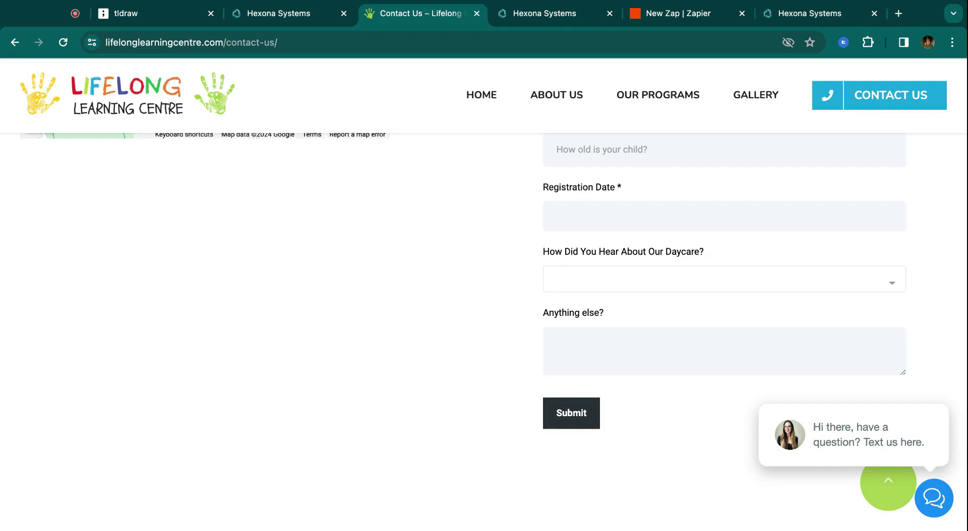
scroll(484, 302, up, 5)
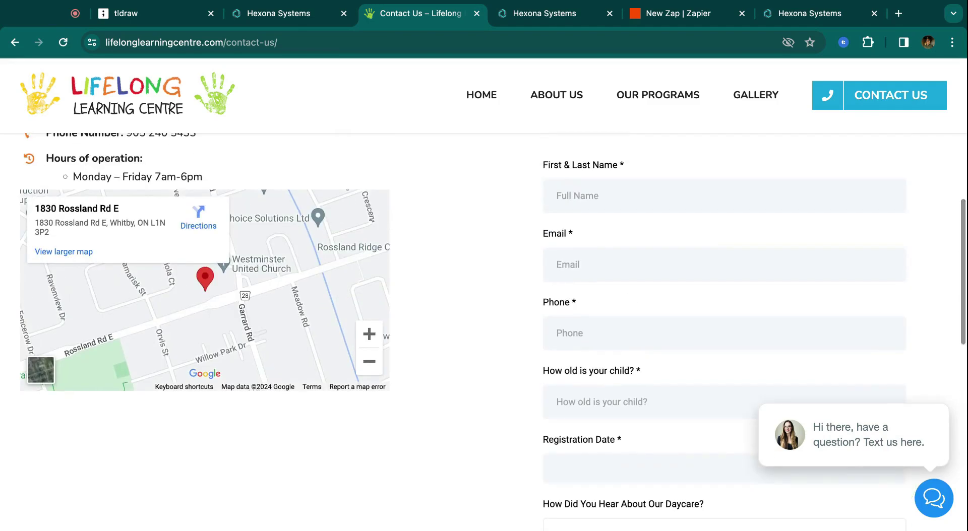
Open the sharing options of the Hexona Systems Automation & AI Meeting calendar and copy its scheduling link
key(ctrl+Tab)
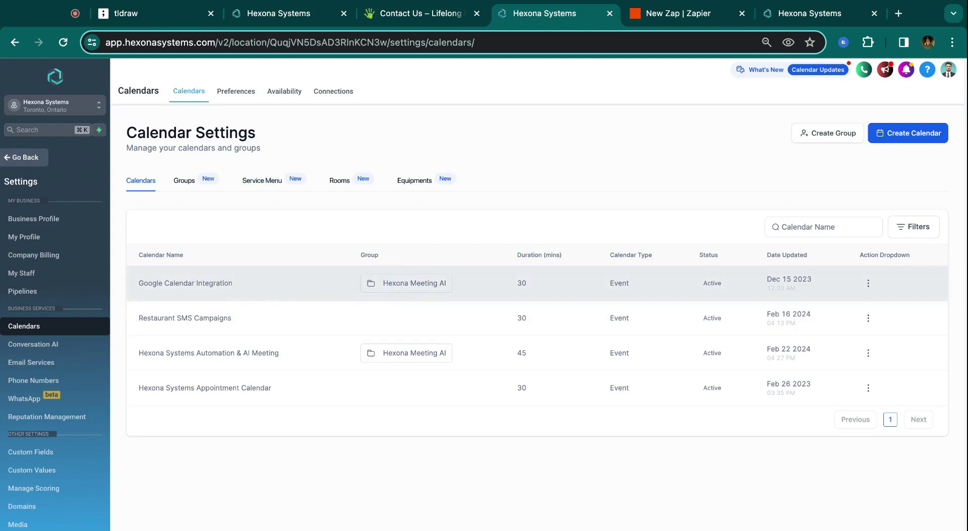
click(868, 352)
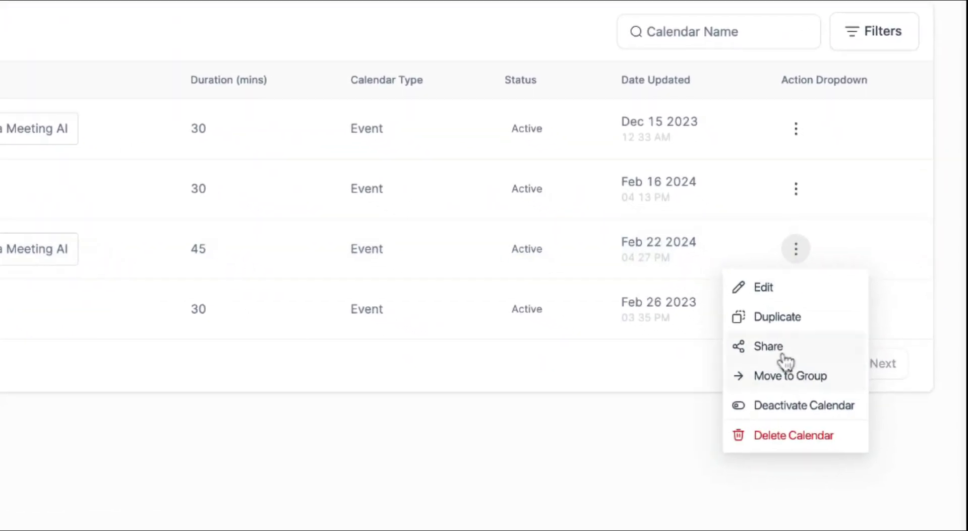
click(761, 336)
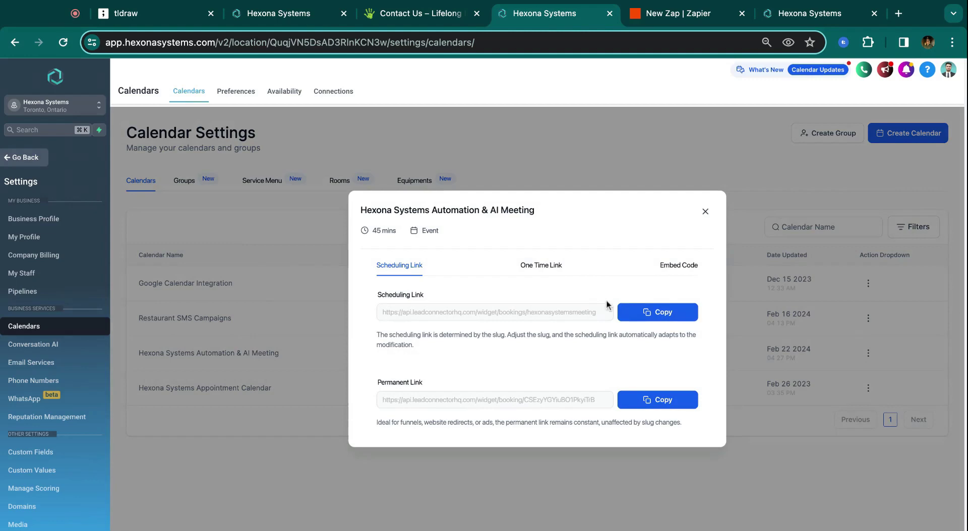
click(638, 313)
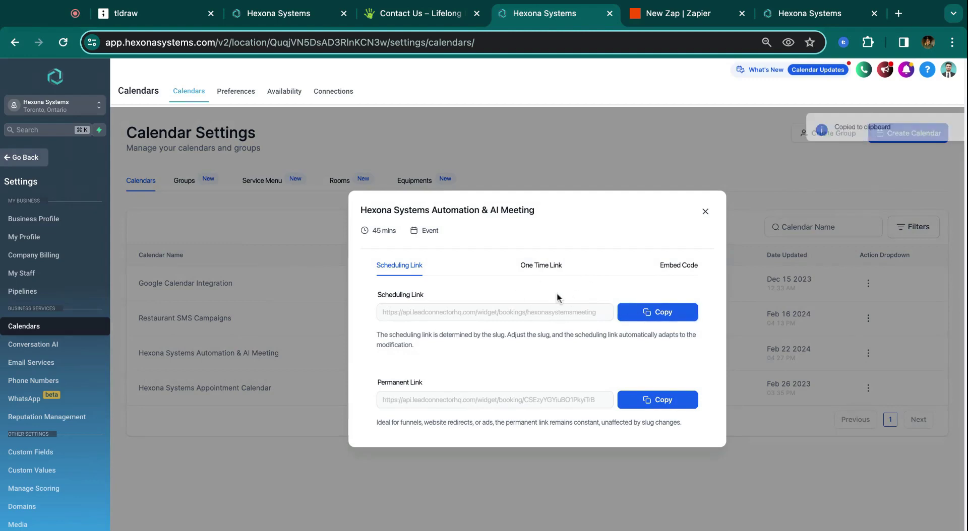
Load the copied scheduling link in a new browser tab to view the booking page, and close that tab
key(ctrl+t)
key(ctrl+v)
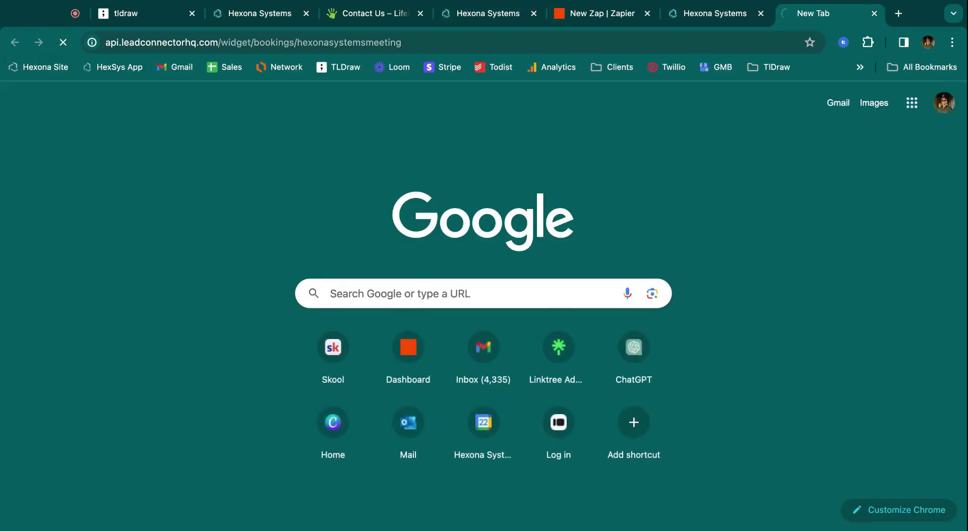
key(Return)
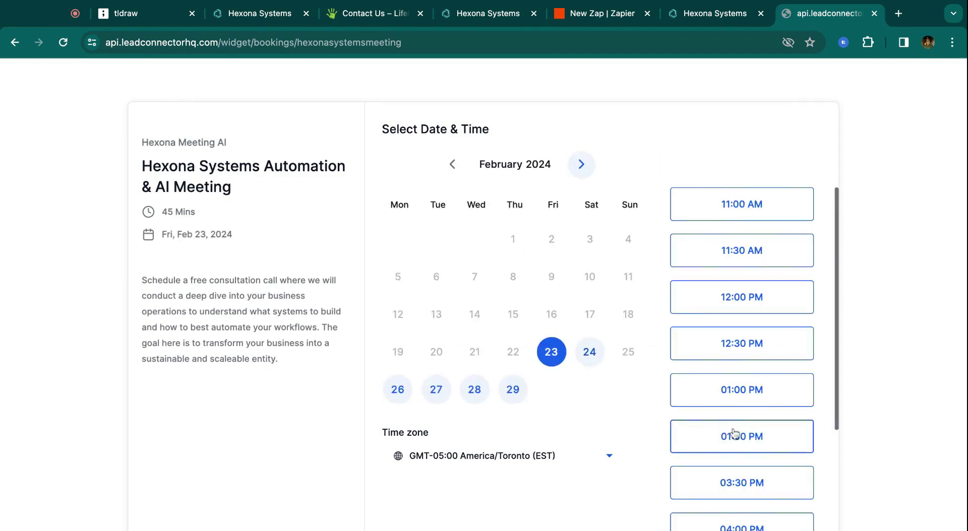
key(super+w)
Show the embed code of the Hexona Systems Automation & AI Meeting calendar and copy it
click(679, 266)
click(664, 424)
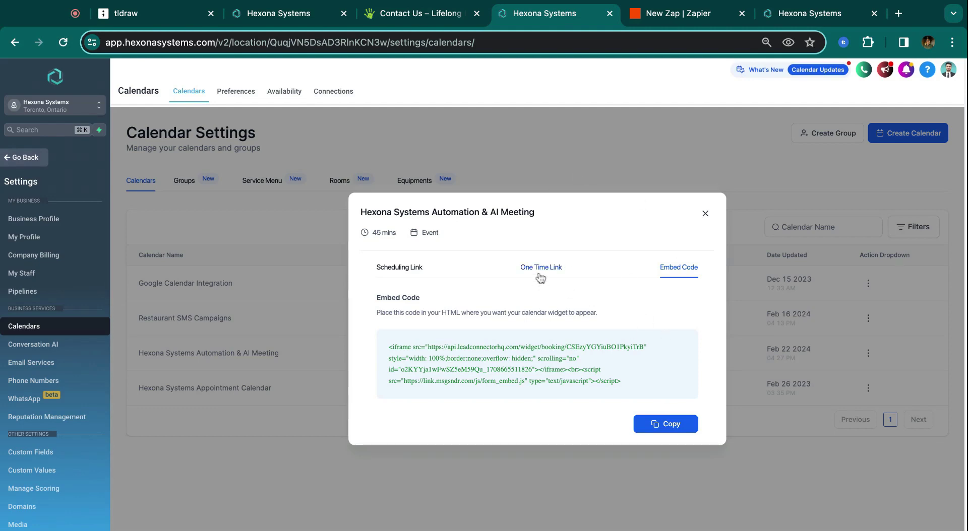
Switch to the tldraw board and draw red check marks over the Forms / Surveys and Calendars boxes
key(ctrl+1)
drag(370, 184, 442, 107)
scroll(627, 235, right, 5)
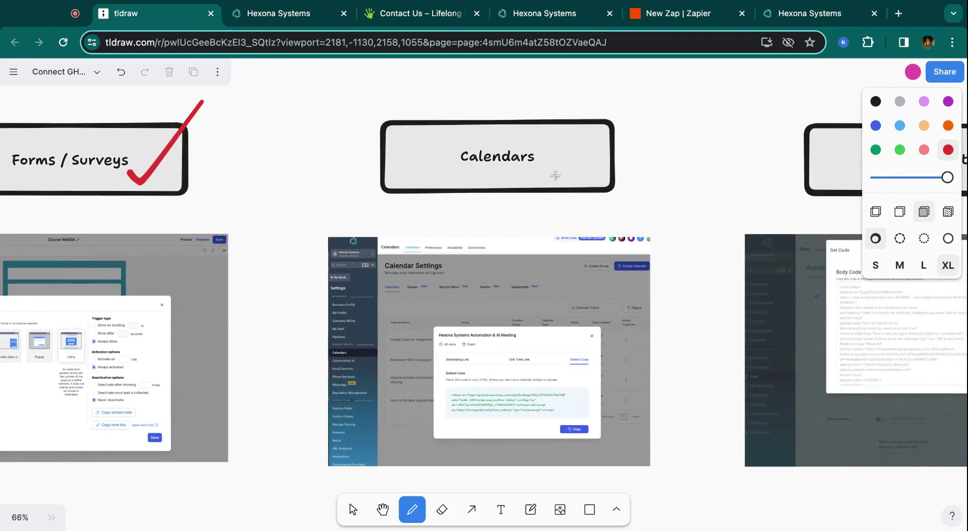
drag(542, 160, 641, 59)
scroll(697, 193, right, 3)
scroll(698, 193, right, 4)
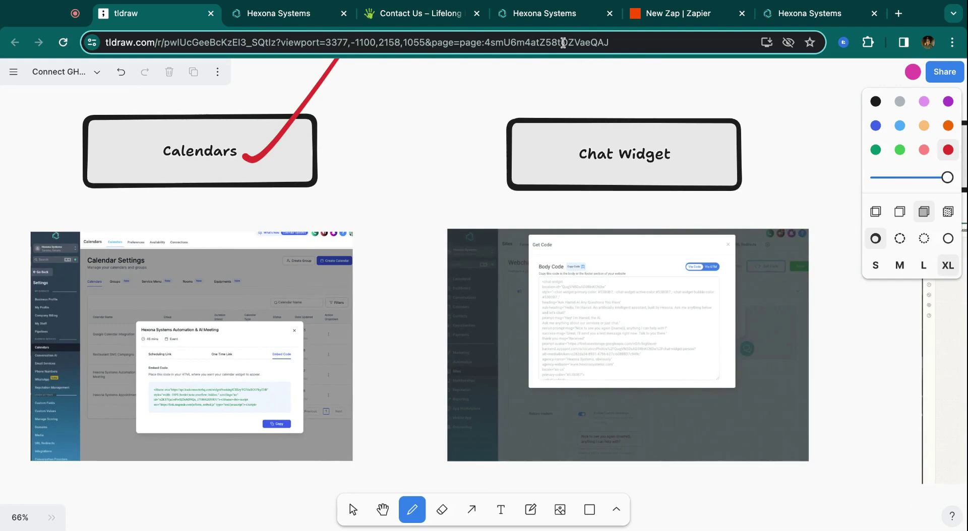
Switch to the Hexona Systems chat widget page and examine its Chat bubble, Chat Type and Widget window settings
key(ctrl+Tab)
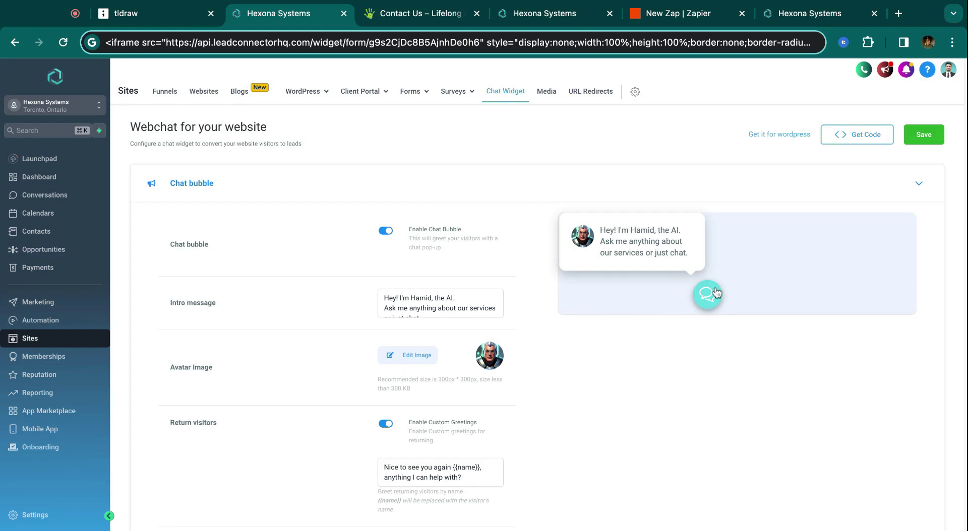
scroll(578, 280, down, 2)
scroll(579, 280, up, 1)
scroll(427, 298, down, 1)
scroll(391, 388, down, 3)
click(283, 361)
scroll(290, 302, down, 2)
scroll(294, 251, up, 1)
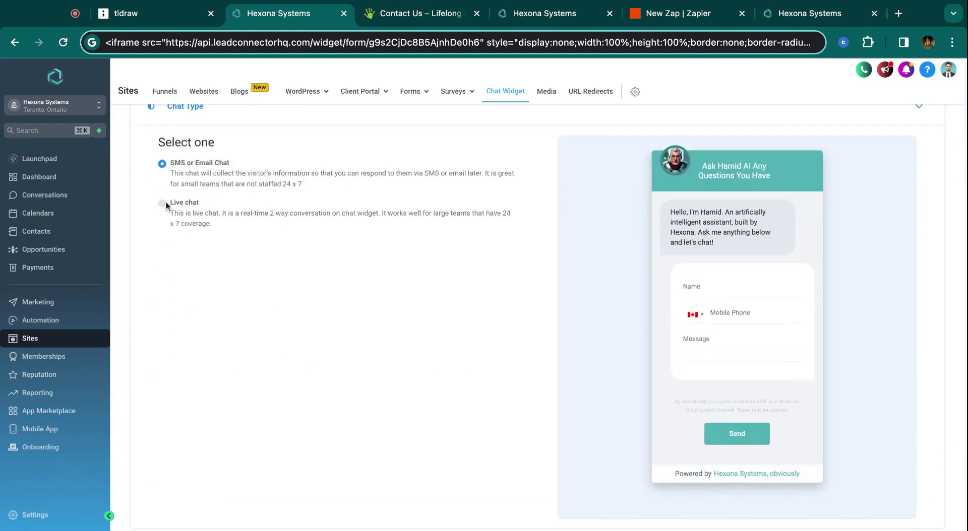
scroll(357, 309, down, 2)
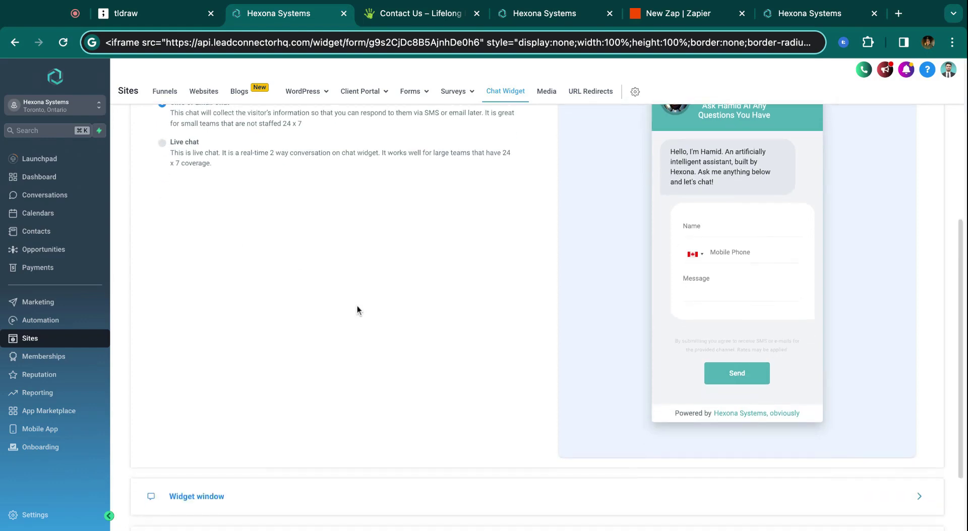
scroll(357, 309, down, 2)
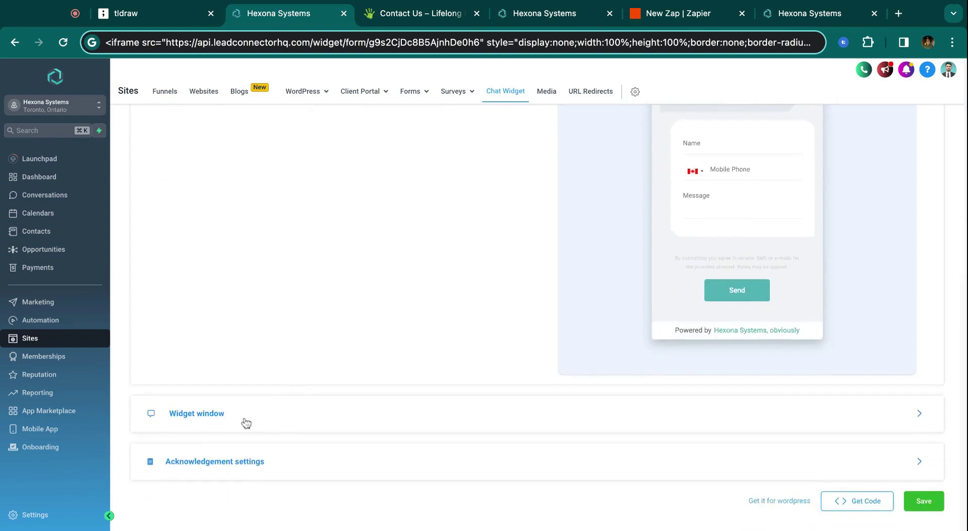
click(196, 414)
scroll(360, 244, up, 2)
scroll(361, 244, down, 4)
Expand the Chat bubble section and display the installation code for the website chat widget
scroll(361, 244, up, 10)
click(305, 194)
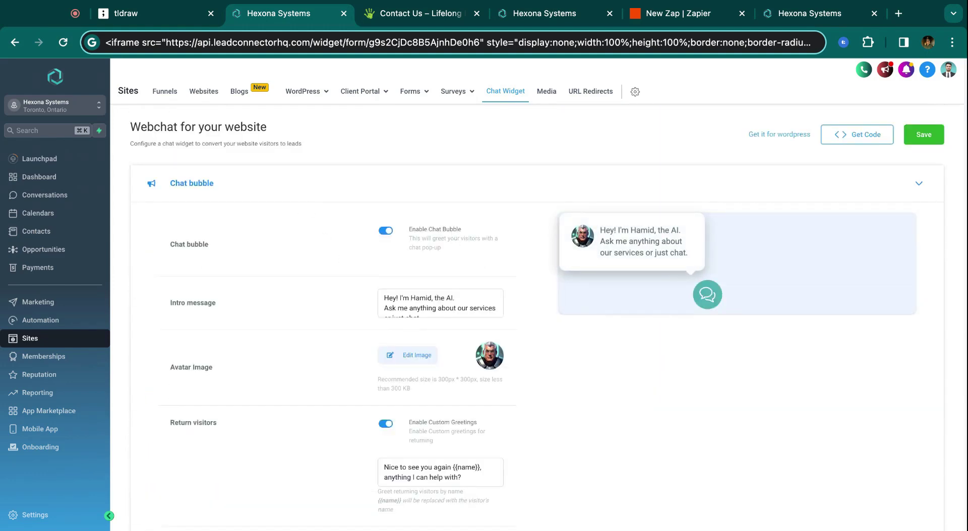
click(841, 135)
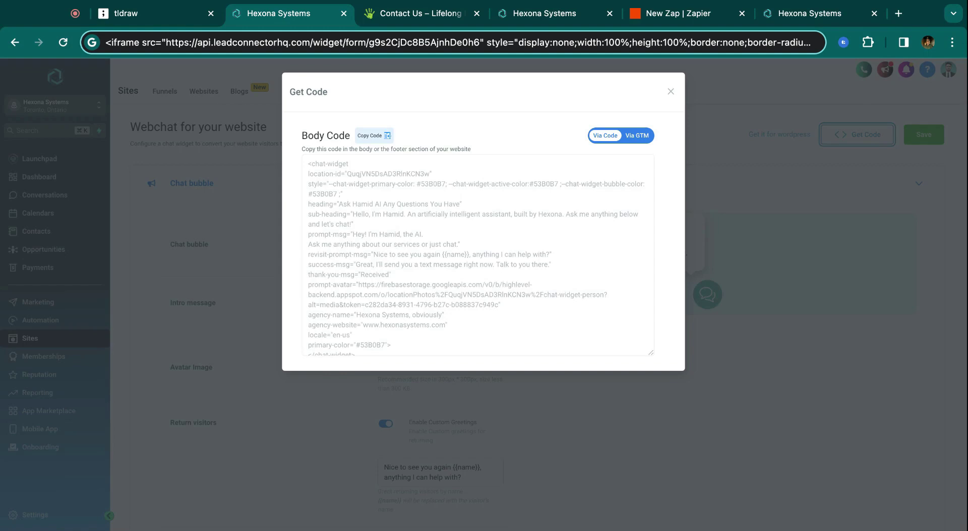
Switch to the Lifelong Learning Centre contact page and open its chat widget to view the question form
click(405, 16)
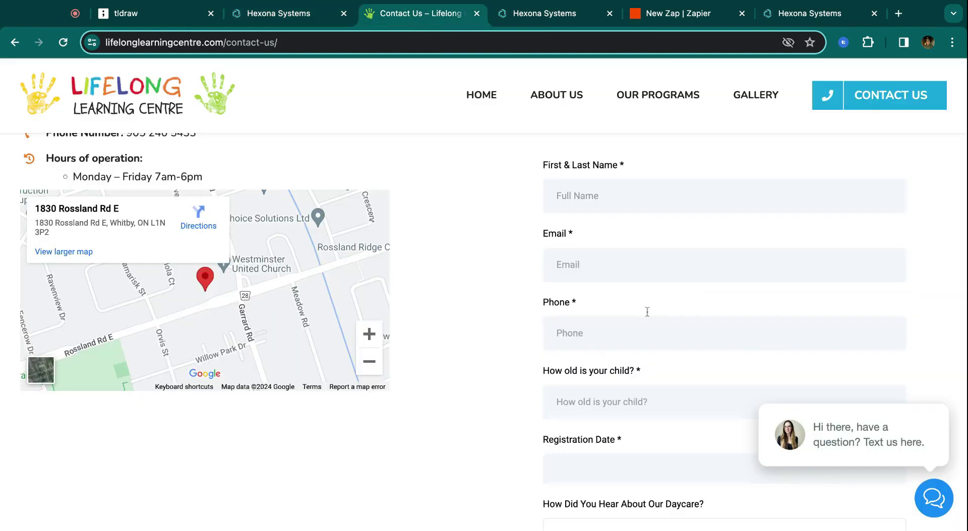
scroll(647, 312, down, 3)
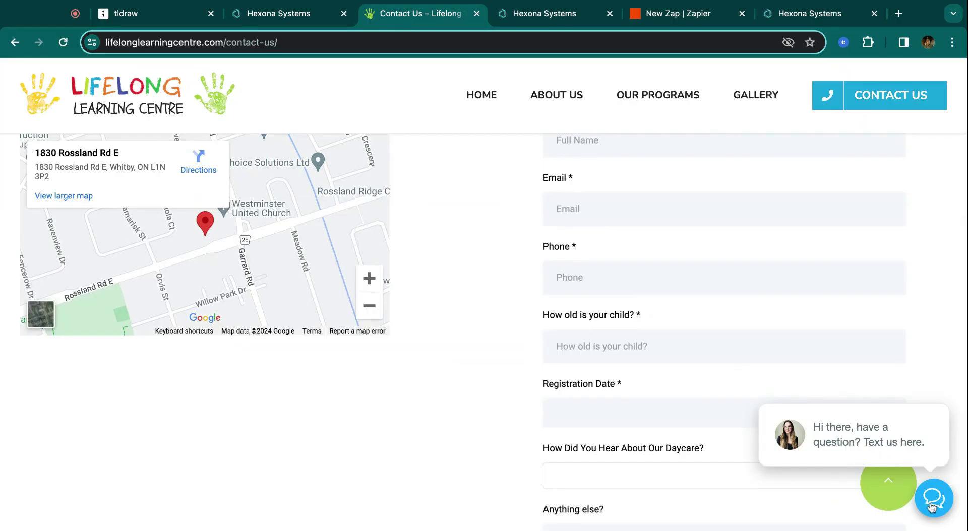
click(912, 484)
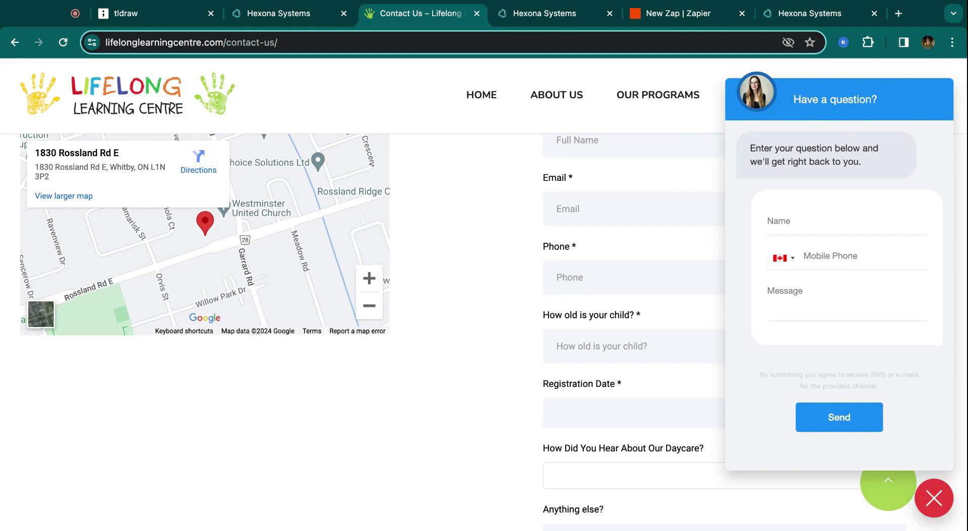
Switch to the Hexona Systems appointment calendar workflow and examine the filter settings of its Customer Booked Appointment trigger
scroll(715, 251, up, 3)
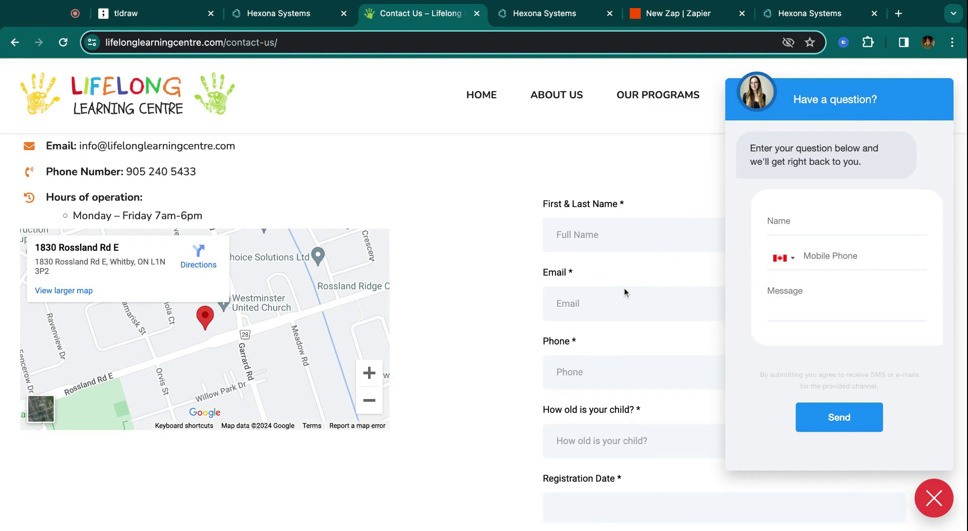
key(super+9)
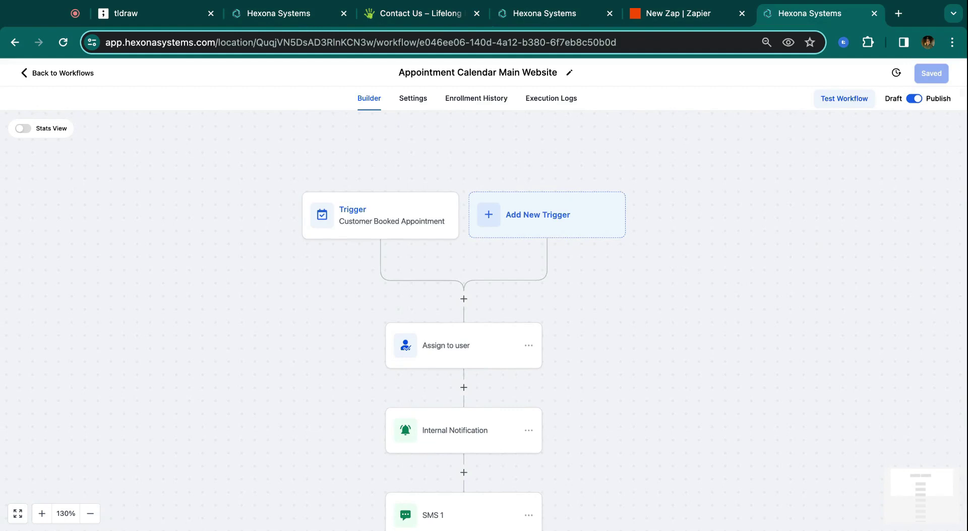
click(382, 227)
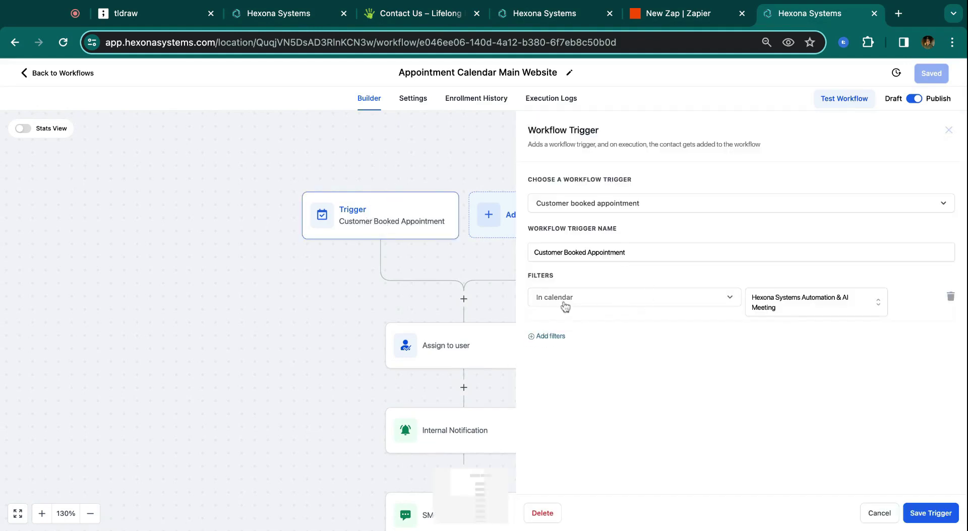
click(538, 337)
click(950, 335)
click(945, 132)
scroll(535, 267, down, 1)
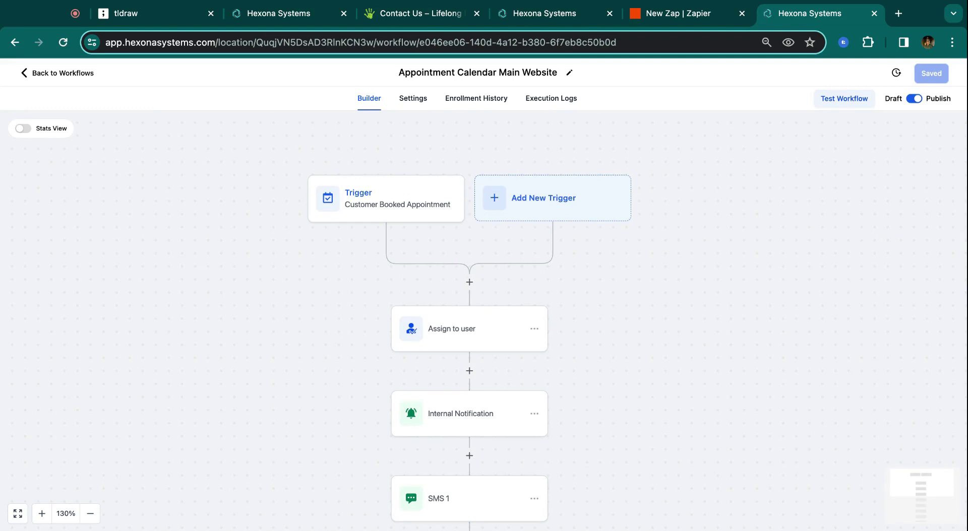
Change the Customer Booked Appointment trigger's type to Form submitted
click(411, 213)
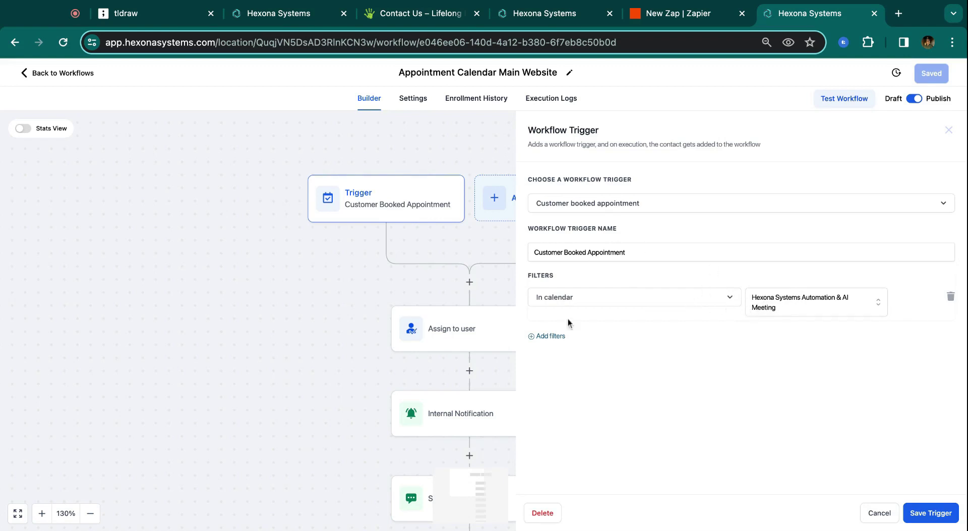
click(753, 204)
text(form)
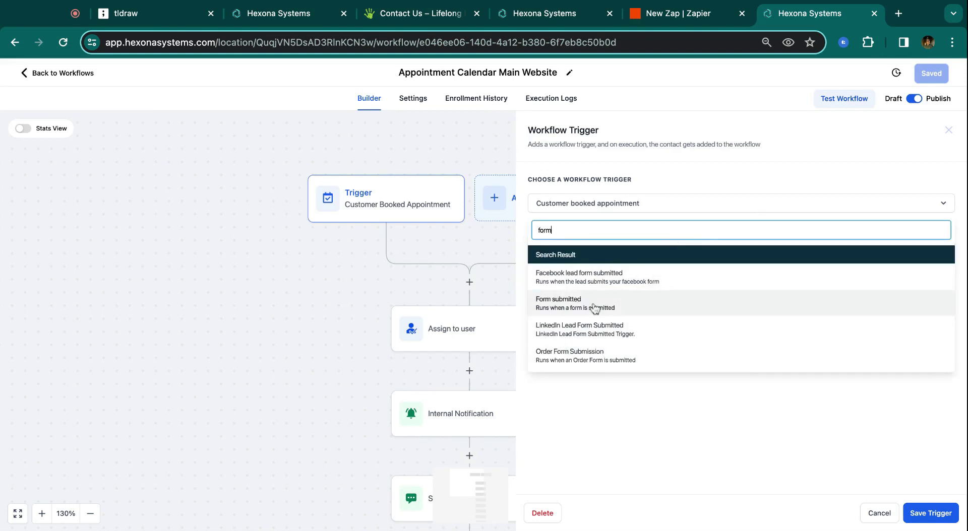
click(594, 305)
Add a trigger filter set to Form is with the value Hexona.AI Contact Form
click(544, 284)
click(563, 300)
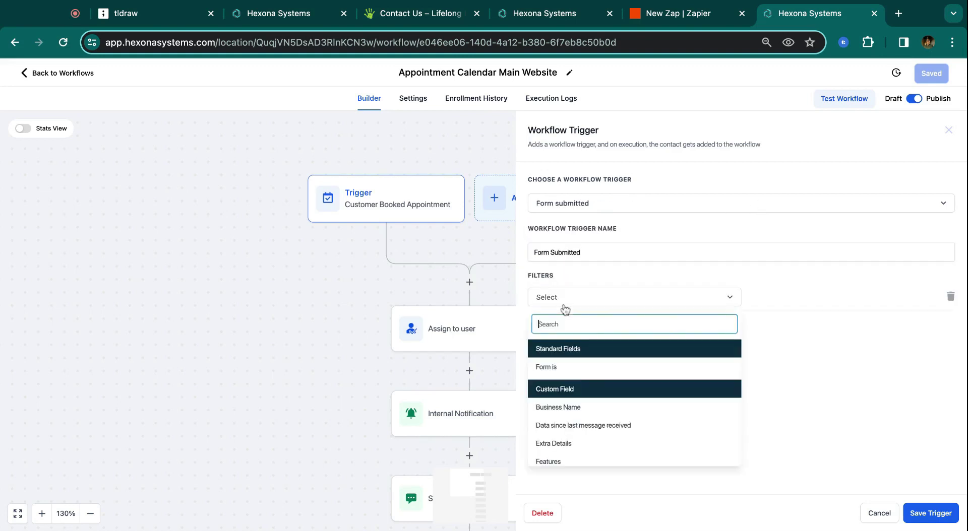
click(580, 369)
click(774, 300)
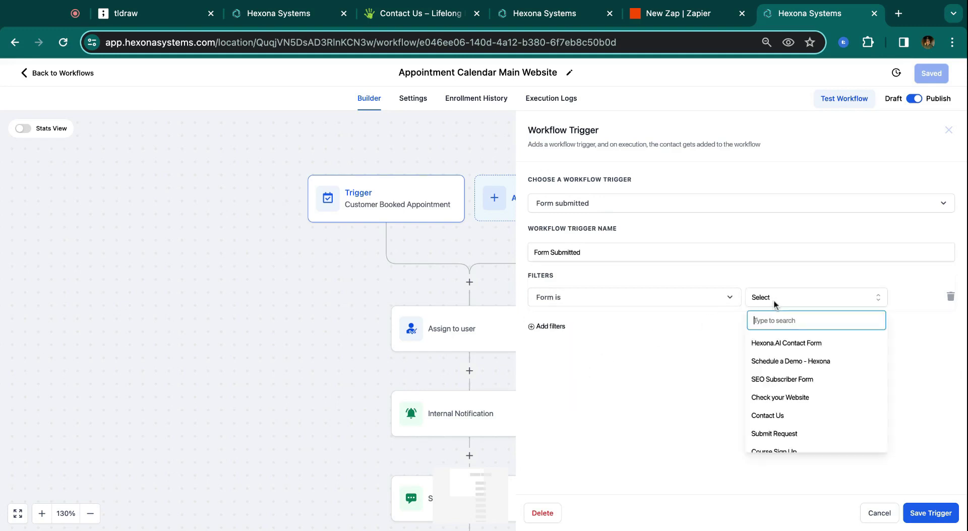
click(777, 347)
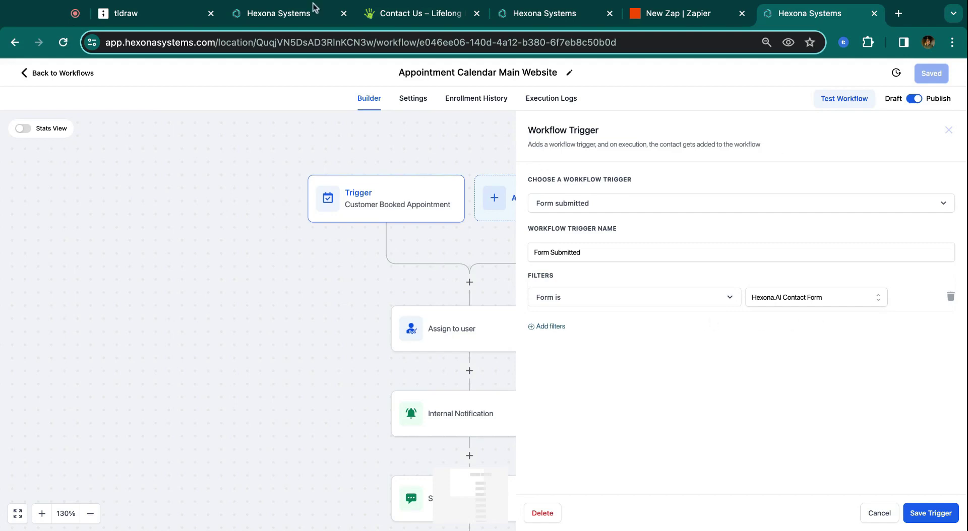
Switch to the tldraw board and draw a red check mark over the Chat Widget box
click(419, 13)
key(super+9)
key(super+1)
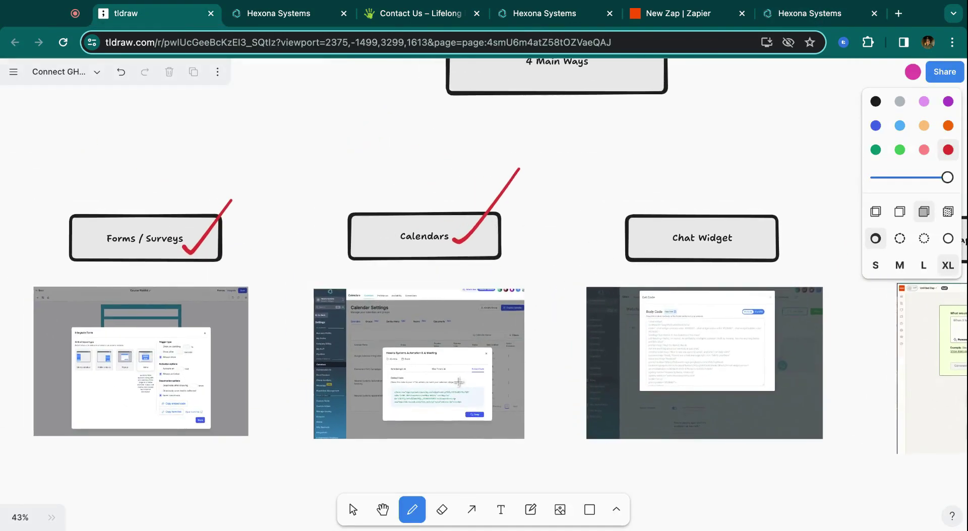
scroll(620, 230, up, 2)
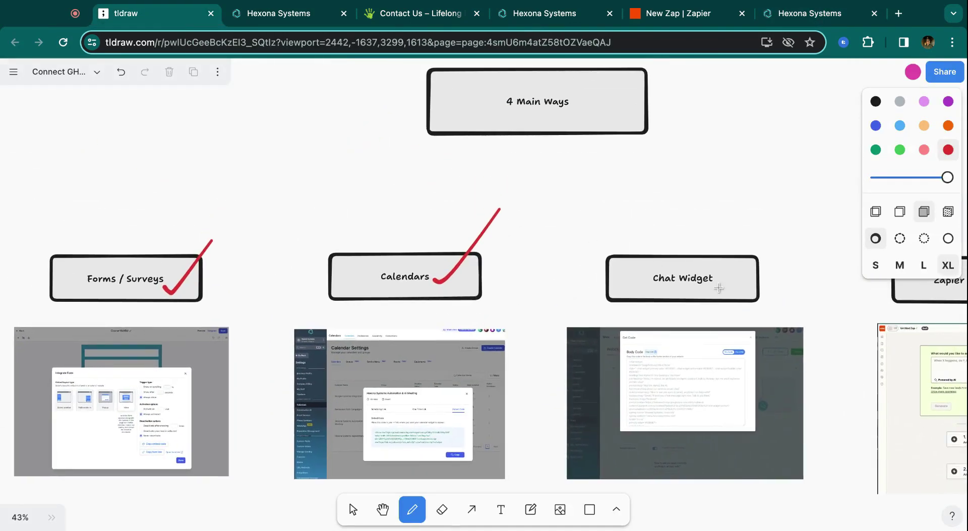
drag(743, 275, 716, 284)
scroll(716, 284, right, 10)
scroll(549, 161, right, 3)
Switch to Zapier and set the Zap's trigger to Typeform with the New Entry event
click(671, 16)
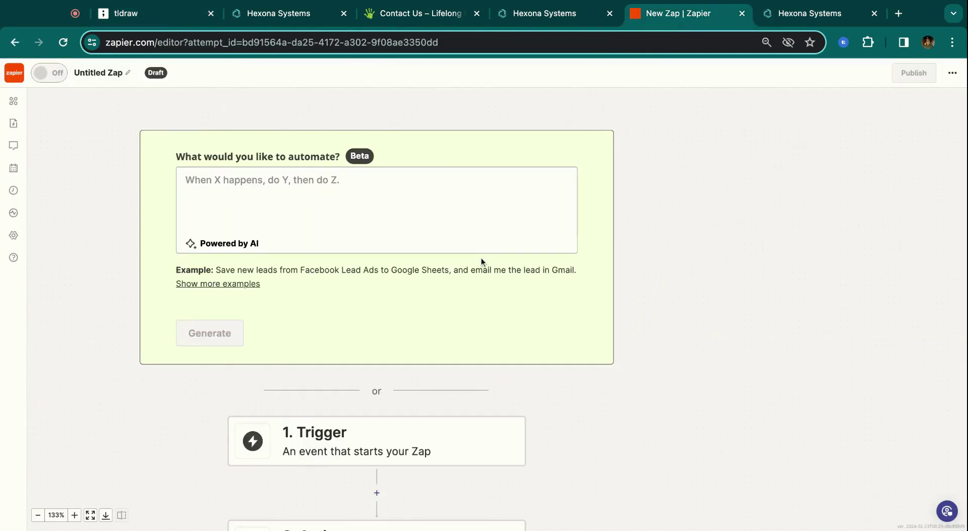
click(442, 341)
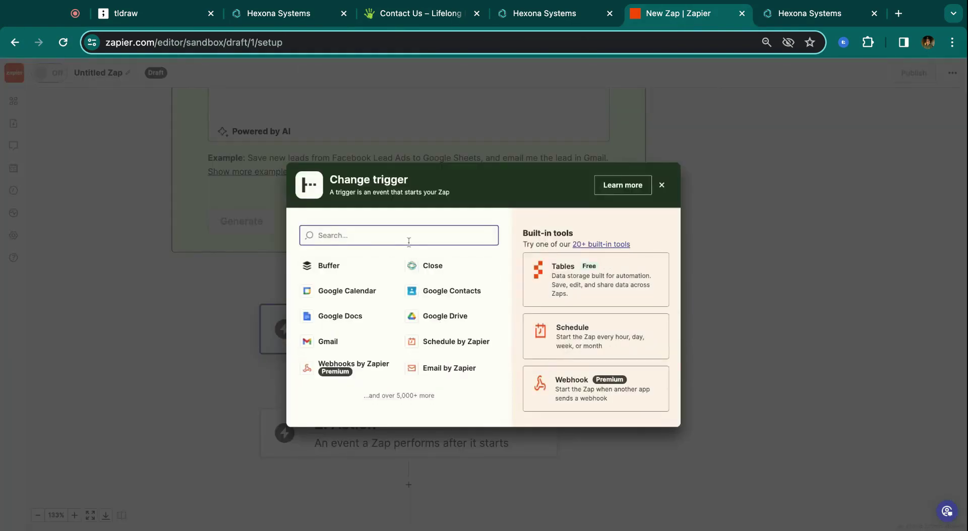
text(type)
click(357, 273)
click(823, 208)
click(810, 247)
click(846, 262)
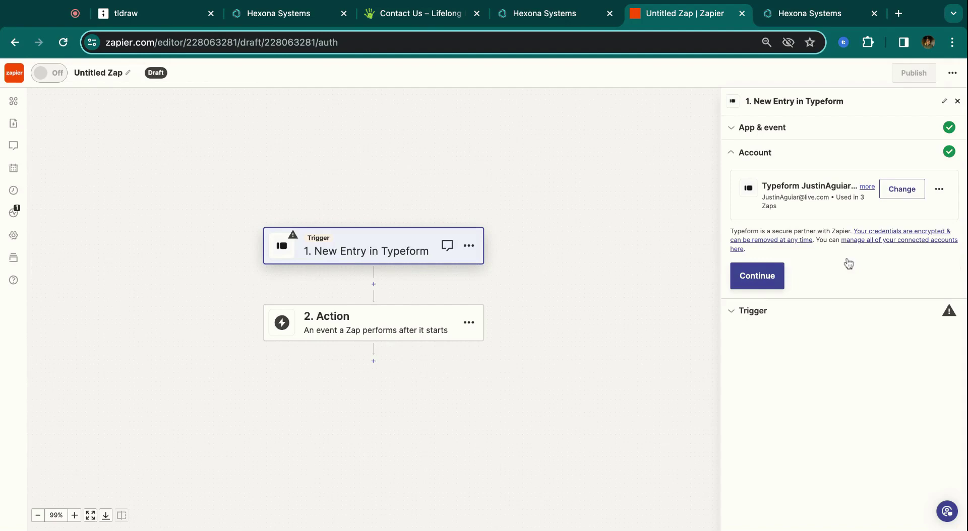
Accept the connected Typeform account, choose a form for the trigger, and test the trigger
click(757, 279)
click(801, 220)
click(786, 373)
click(809, 303)
click(823, 363)
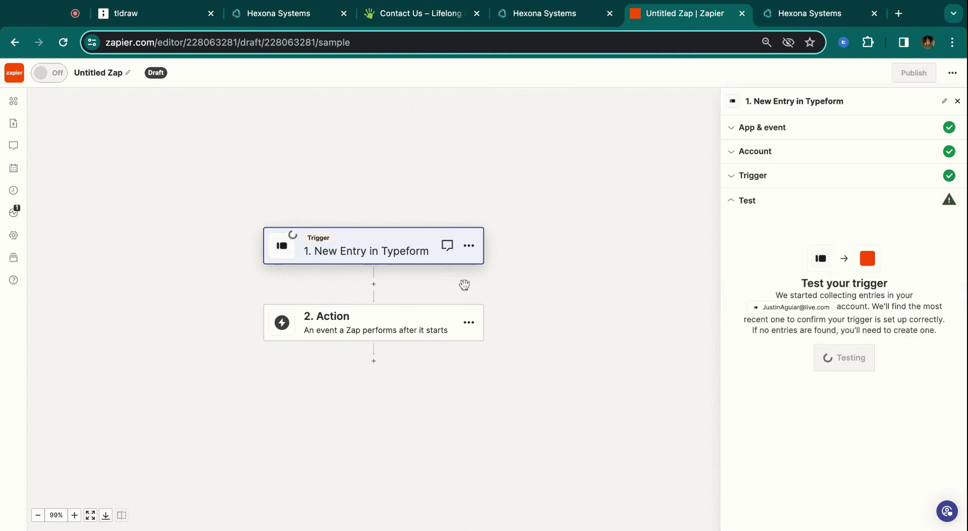
click(834, 500)
Set the Zap's action to LeadConnector with the Add/Update Contact event
text(lead)
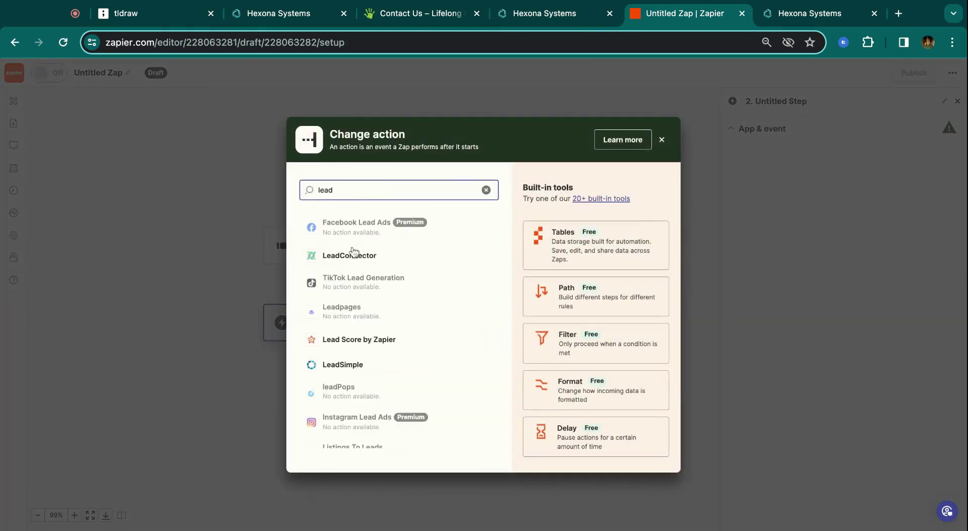
click(356, 258)
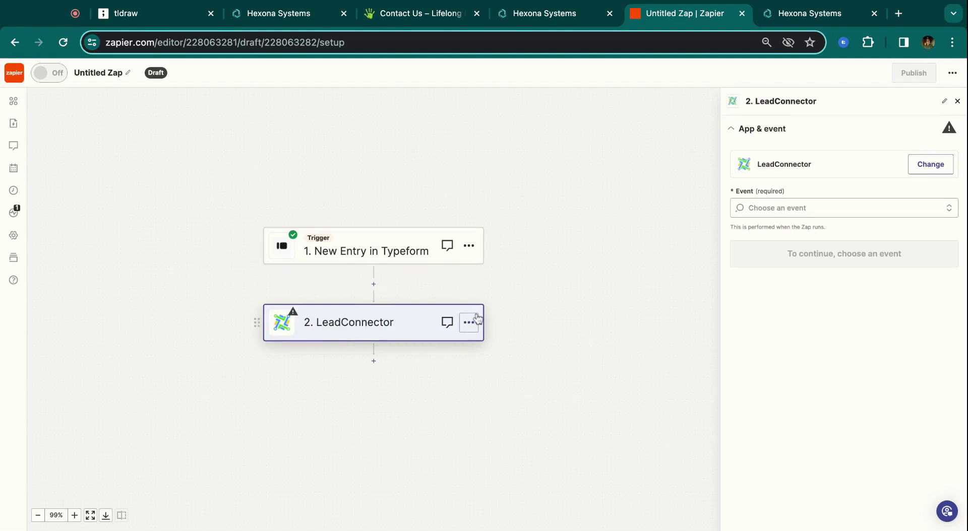
click(798, 220)
scroll(776, 315, down, 2)
scroll(775, 320, up, 1)
scroll(774, 332, down, 1)
click(770, 364)
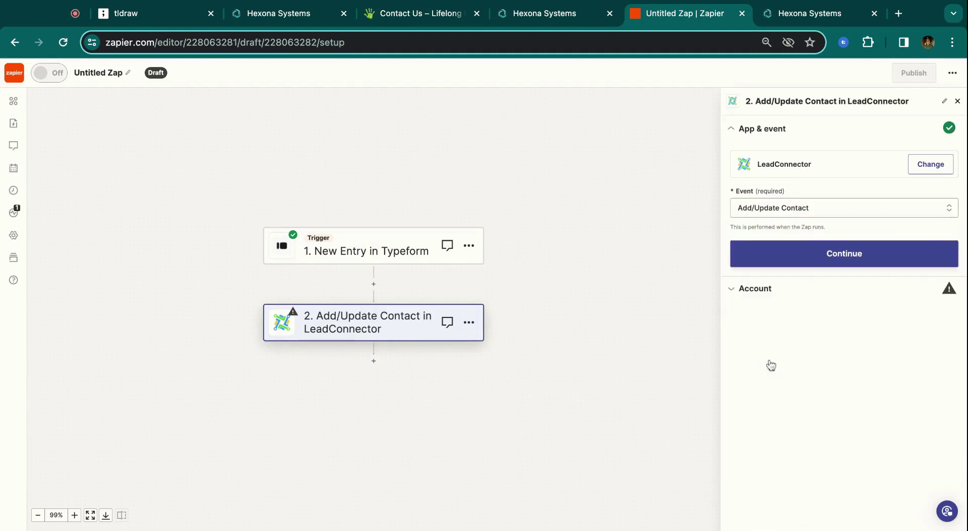
click(821, 252)
Choose a saved LeadConnector account for the action and continue to its contact fields
click(926, 189)
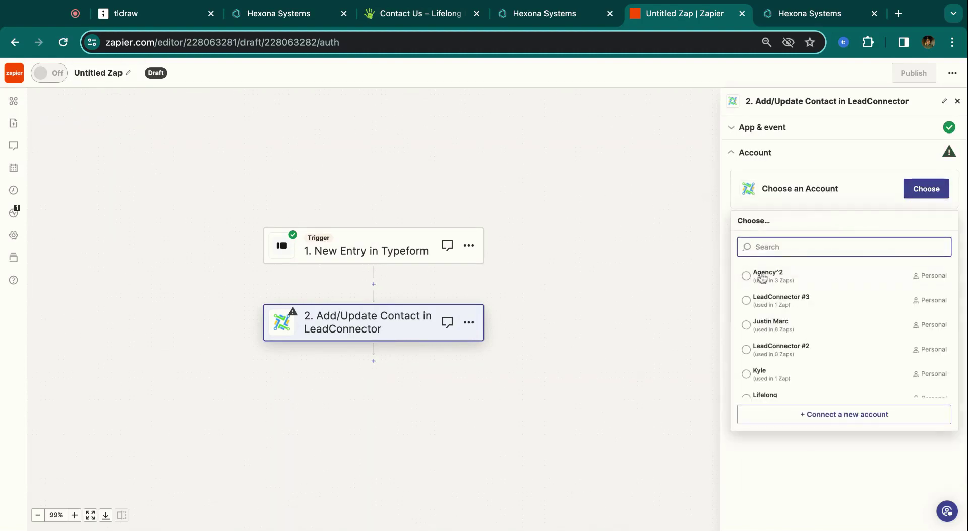
scroll(766, 343, down, 3)
click(790, 337)
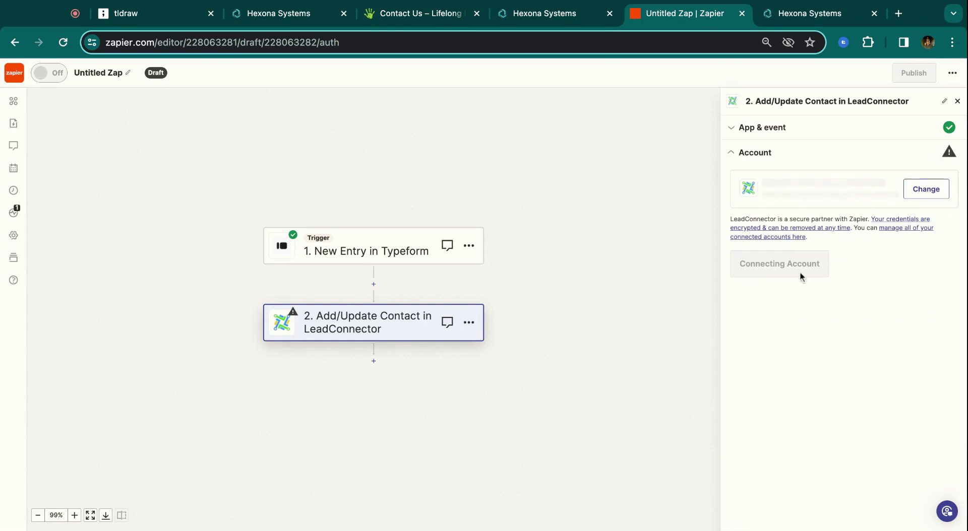
click(776, 269)
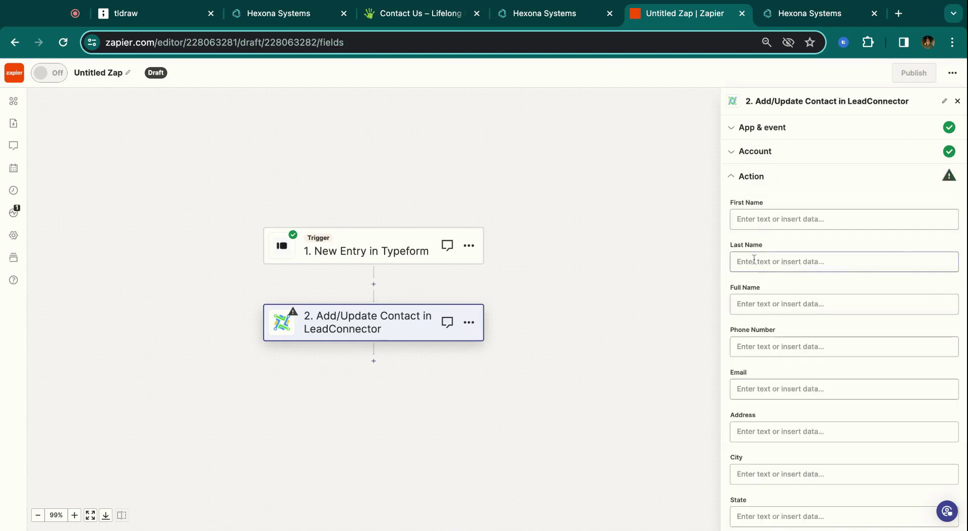
Map the Typeform first and last name question to the action's First Name field
click(780, 220)
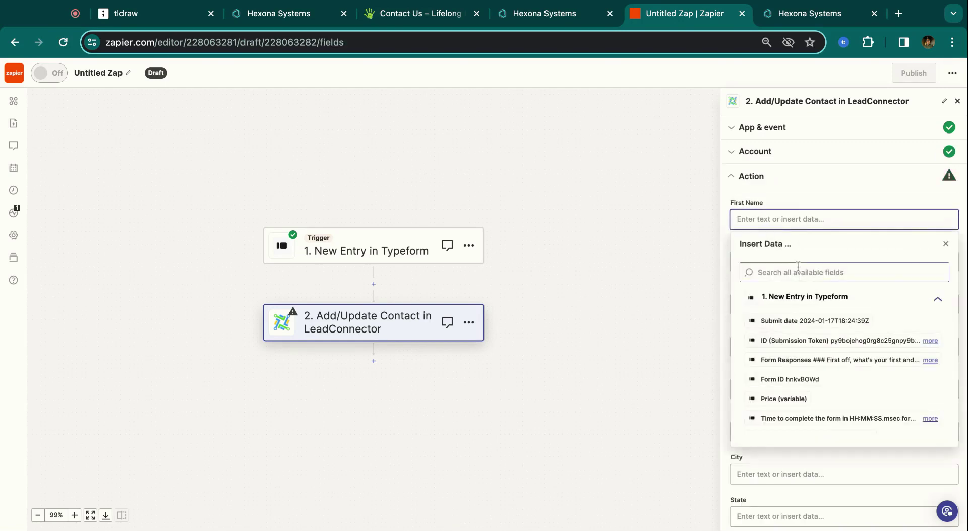
text(name)
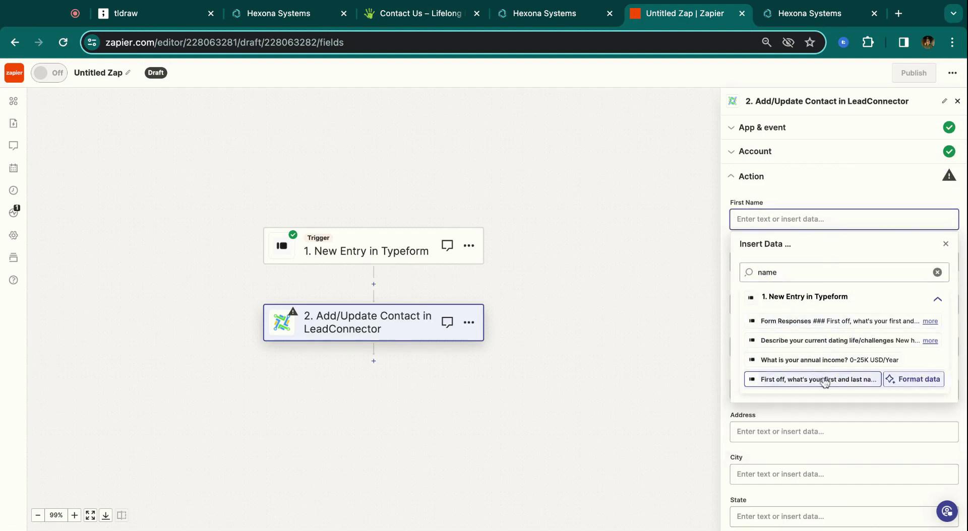
click(830, 379)
Map the Typeform best phone number question to the action's Phone Number field
scroll(778, 297, down, 3)
click(779, 251)
click(778, 302)
text(phone)
click(805, 401)
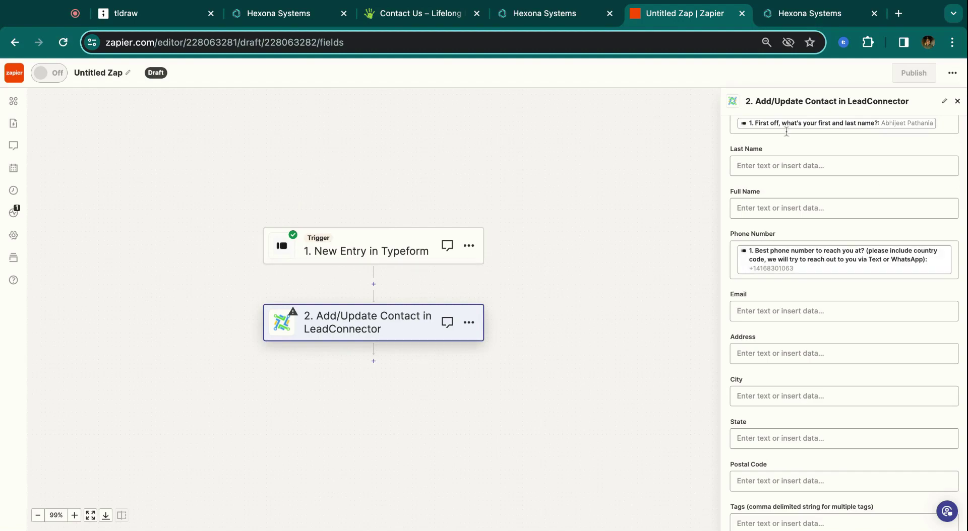
Review the remaining Add/Update Contact fields, check the Hexona Systems contacts list, and return to the Zap
scroll(793, 203, up, 1)
scroll(794, 311, down, 6)
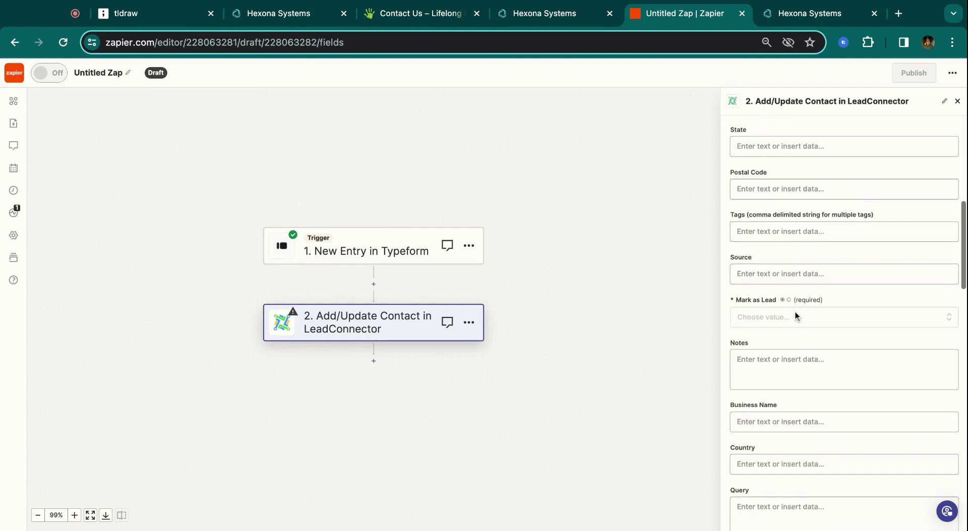
key(super+2)
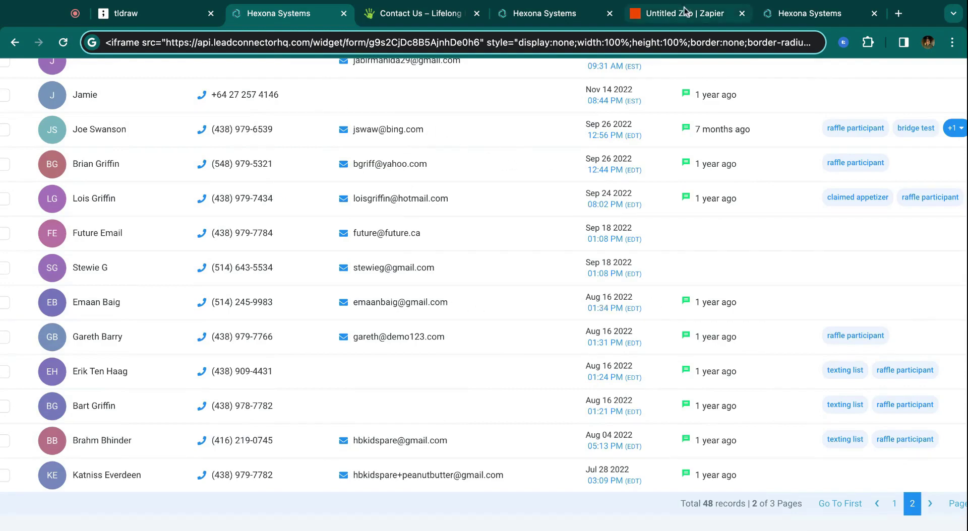
click(671, 18)
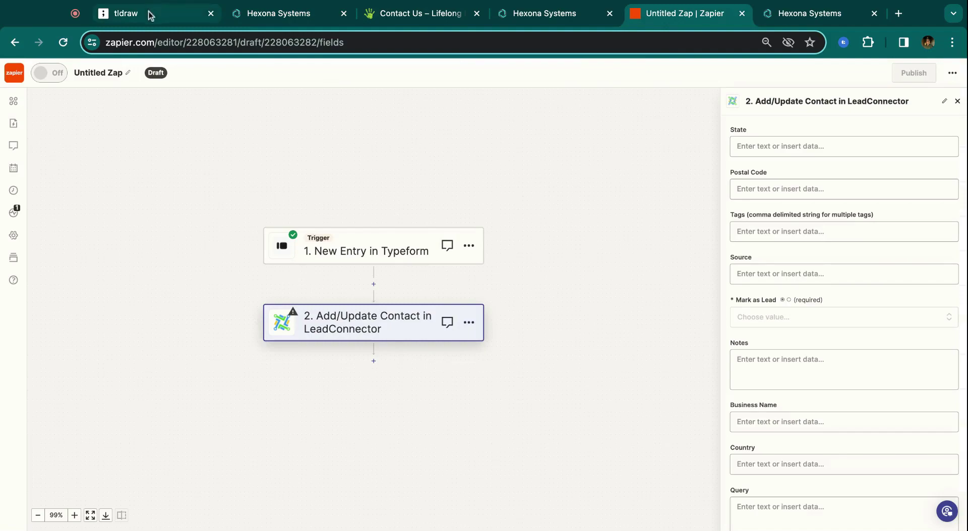
Switch to the tldraw board and draw a red check mark over the Zapier / Make box
click(153, 27)
scroll(462, 324, down, 3)
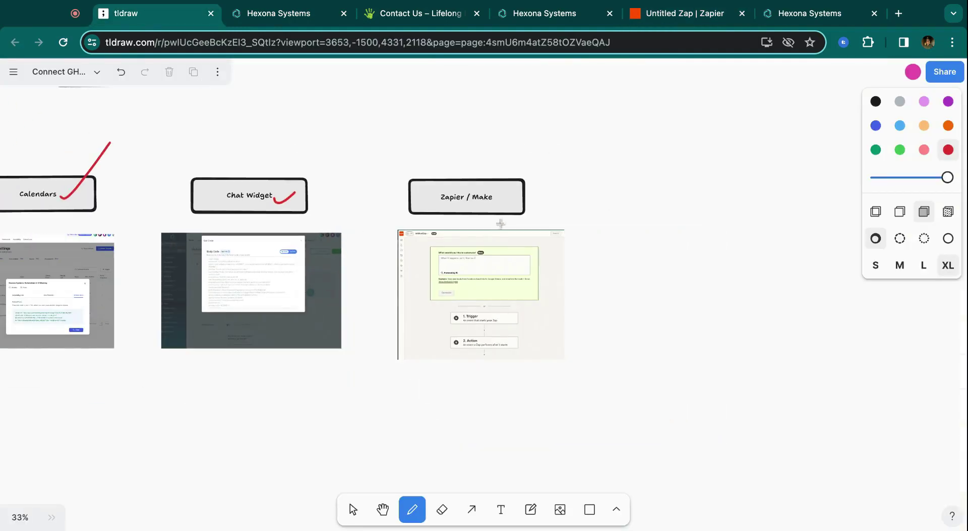
drag(496, 200, 556, 167)
scroll(558, 170, down, 3)
scroll(557, 170, left, 3)
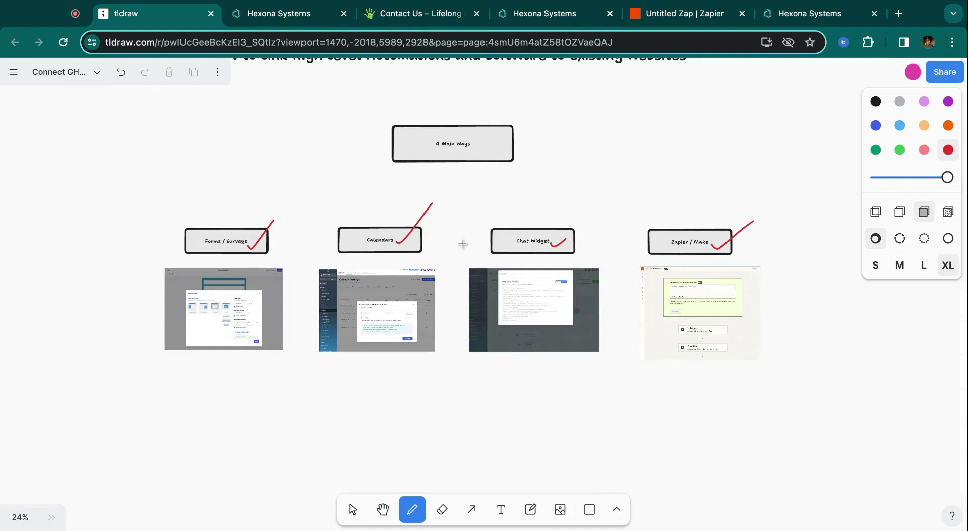
scroll(462, 245, up, 3)
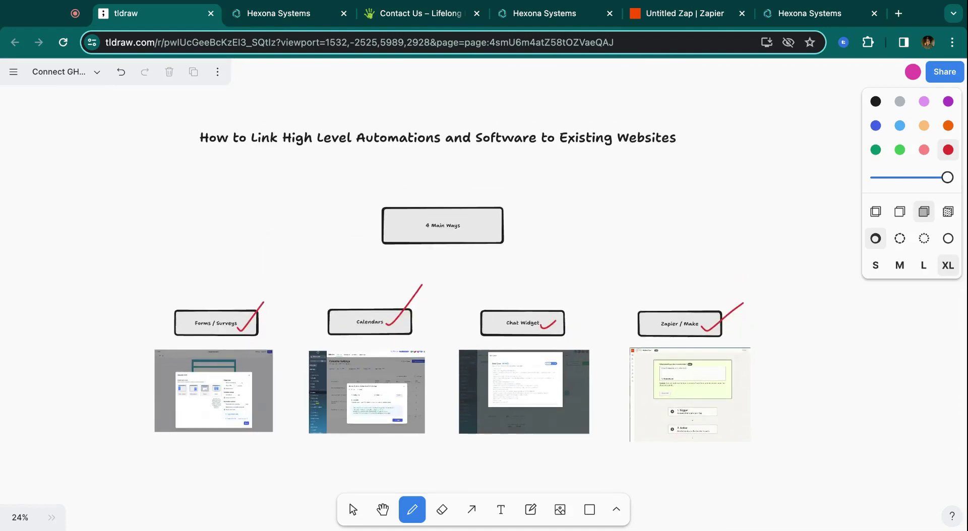
scroll(450, 274, down, 2)
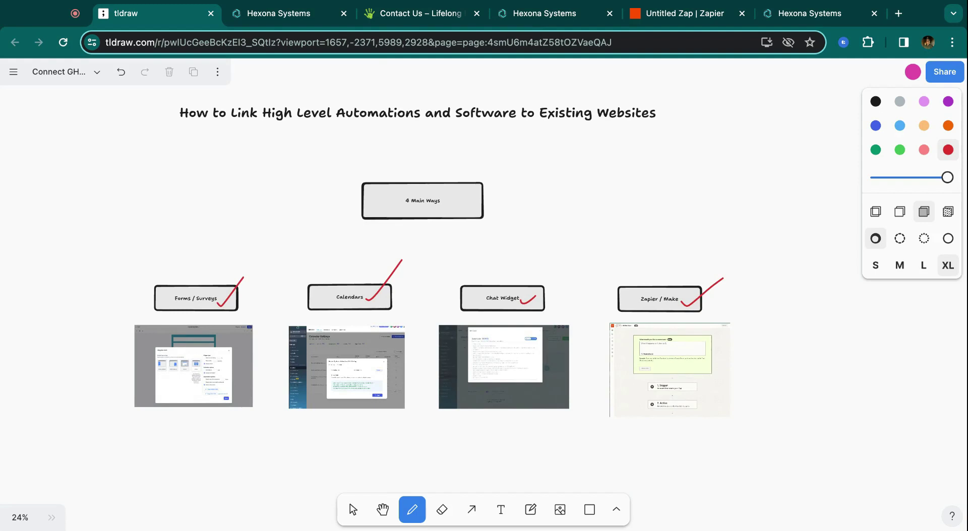
scroll(432, 265, up, 1)
scroll(478, 296, down, 1)
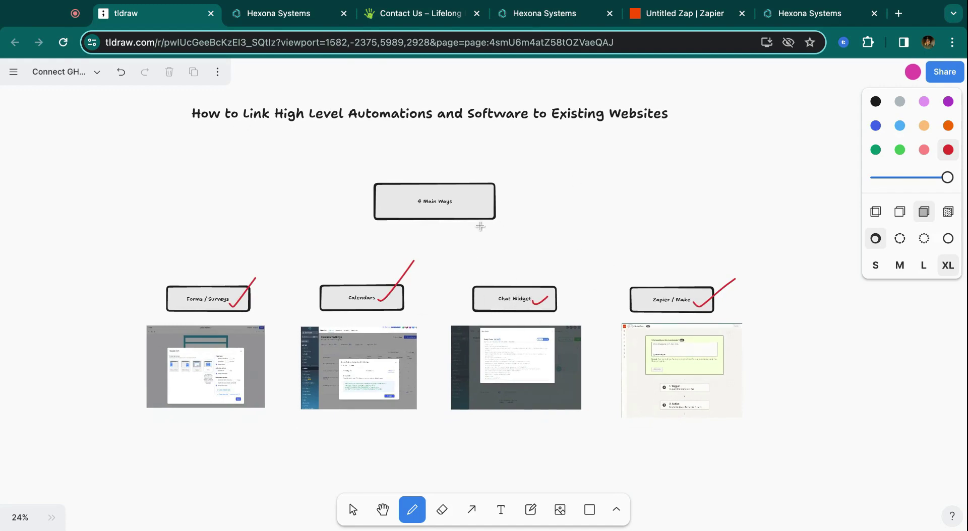